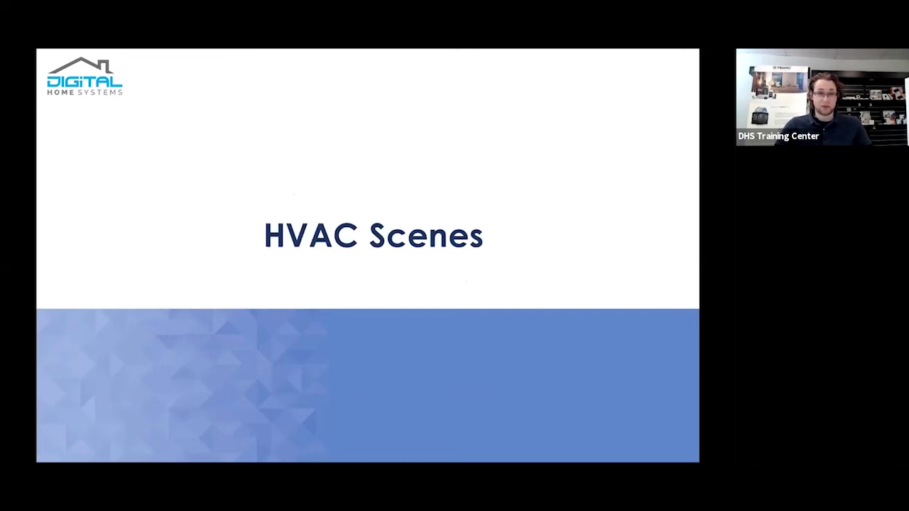
Step: Advance to the FIBARO HC3 Scenes slide, exit the slideshow and switch to the FIBARO dashboard
{"action": "key", "text": "Right"}
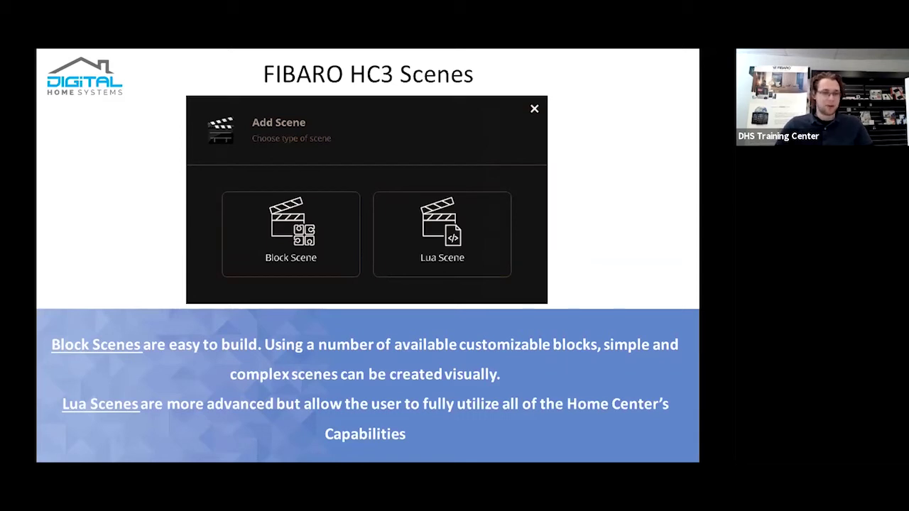
{"action": "key", "text": "Escape"}
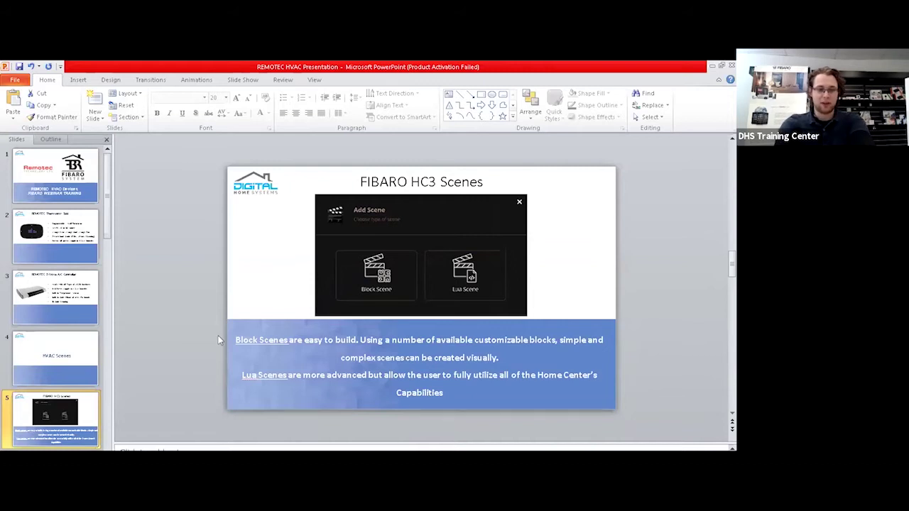
{"action": "key", "text": "alt+Tab"}
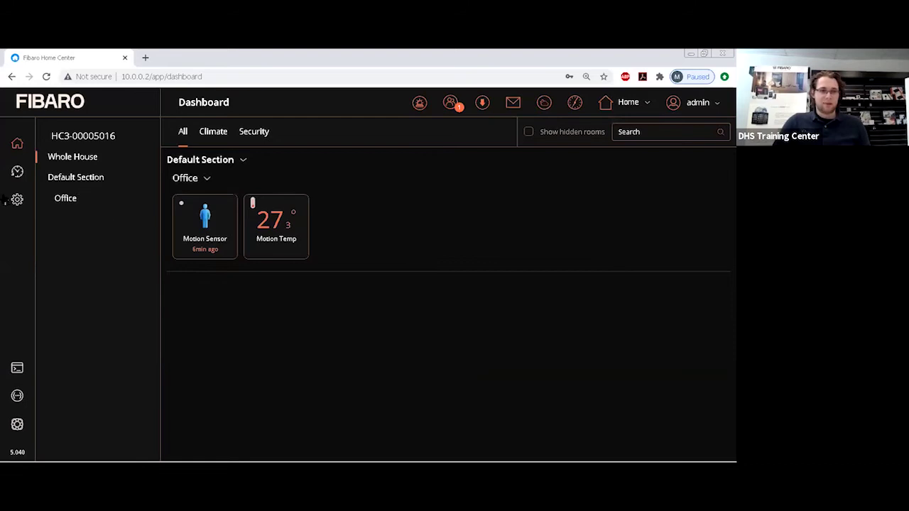
Step: From Settings > Devices, include the A/C controller via Z-Wave adding mode
{"action": "left_click", "coordinate": [17, 200]}
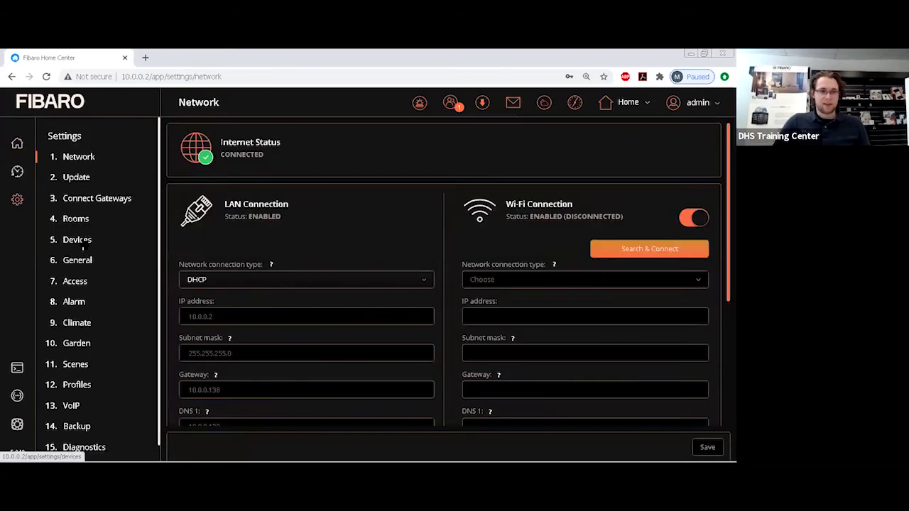
{"action": "left_click", "coordinate": [83, 245]}
{"action": "left_click", "coordinate": [576, 132]}
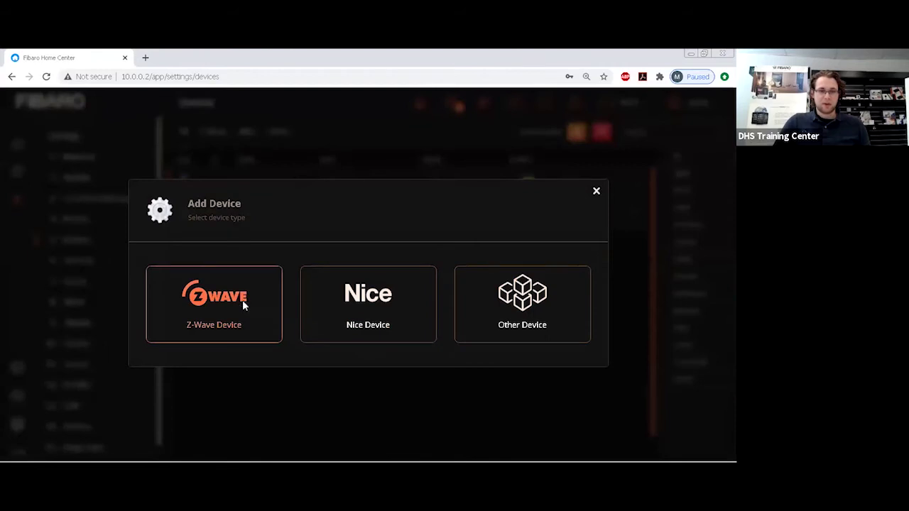
{"action": "left_click", "coordinate": [242, 299]}
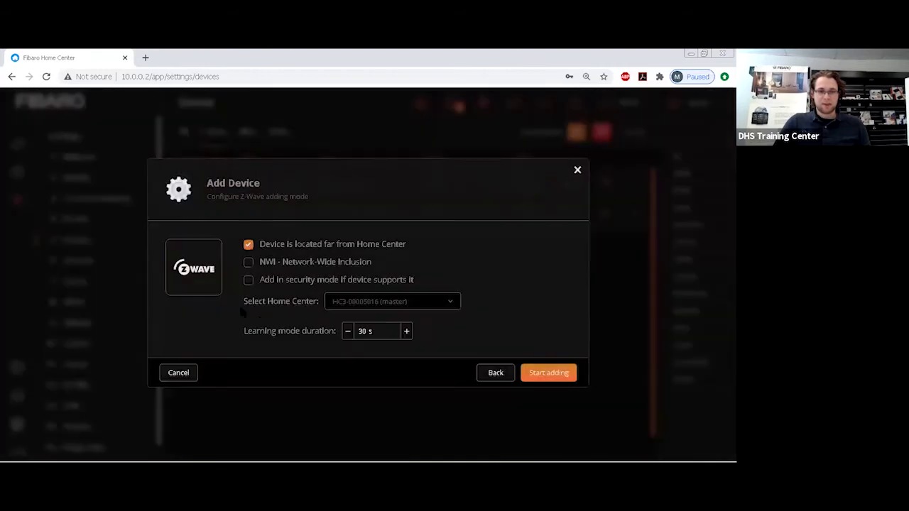
{"action": "left_click", "coordinate": [549, 372]}
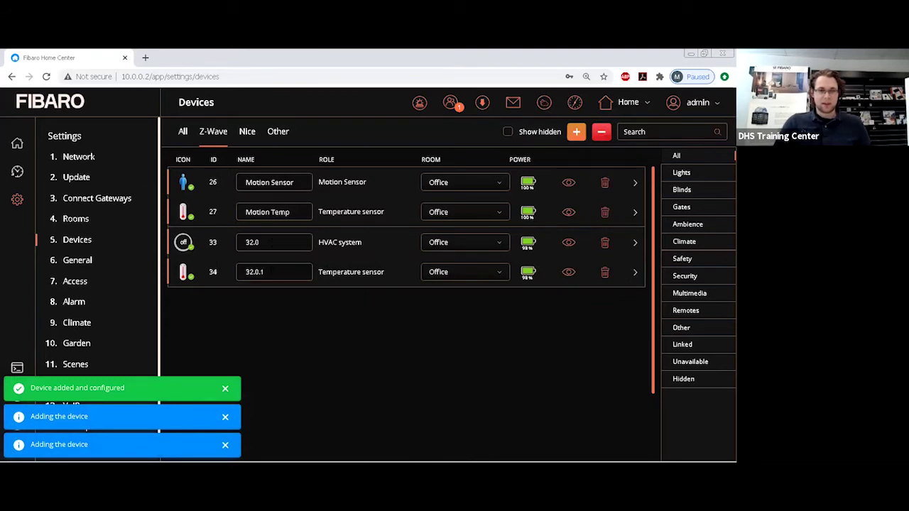
Step: Rename sensor 32.0.1 (ID 34) to 'A/C Termostat' and scroll through its parameters
{"action": "left_click_drag", "start_coordinate": [270, 262], "coordinate": [213, 263]}
{"action": "type", "text": "A/C"}
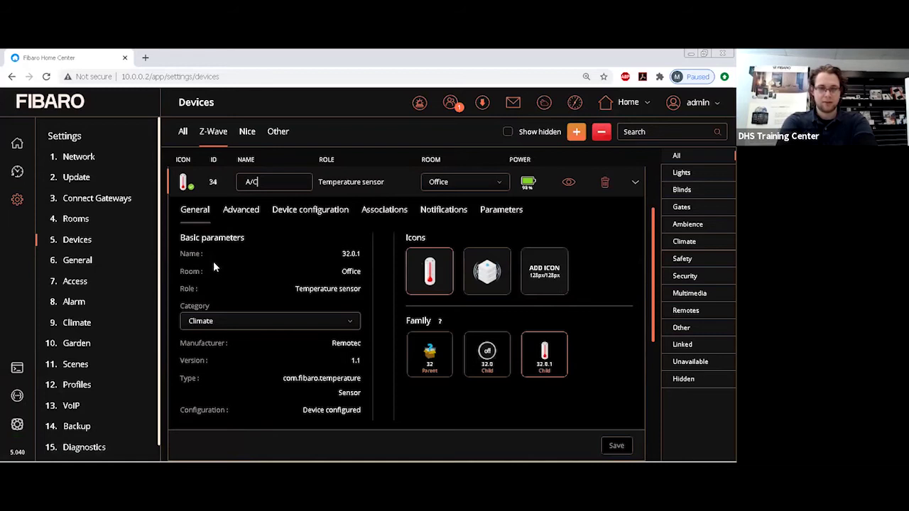
{"action": "type", "text": " Termos"}
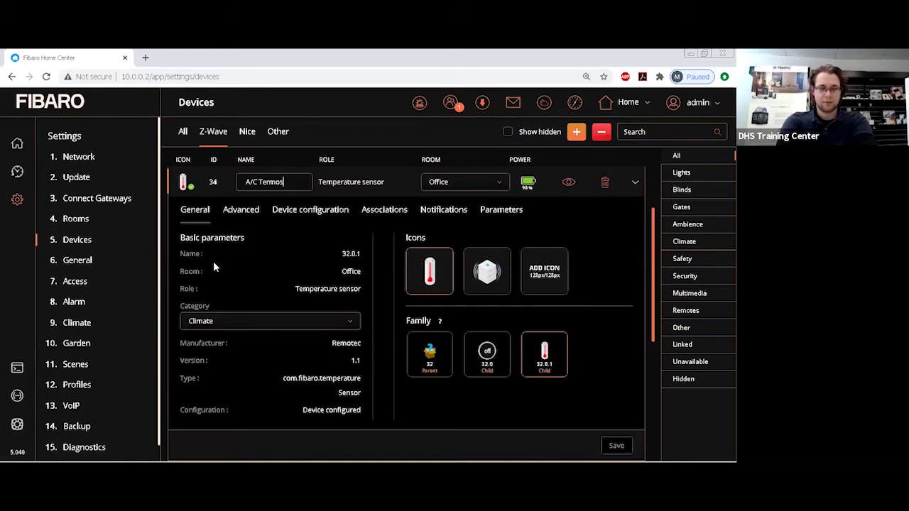
{"action": "type", "text": "tat"}
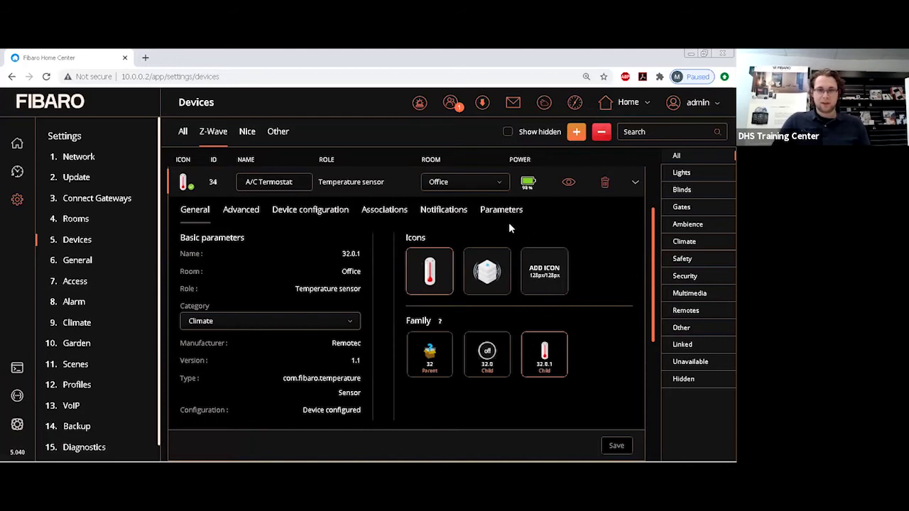
{"action": "left_click", "coordinate": [492, 213]}
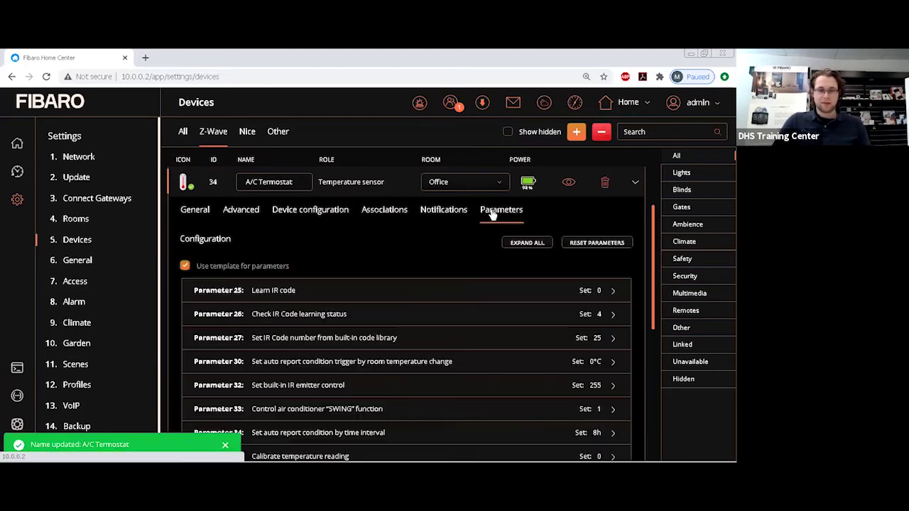
{"action": "scroll", "coordinate": [636, 270], "scroll_direction": "down", "scroll_amount": 2}
{"action": "scroll", "coordinate": [654, 260], "scroll_direction": "down", "scroll_amount": 1}
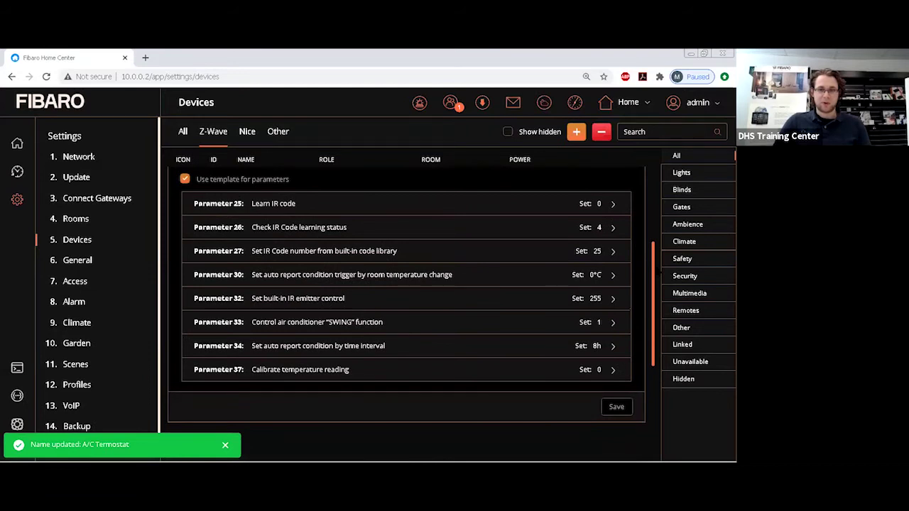
{"action": "scroll", "coordinate": [654, 256], "scroll_direction": "up", "scroll_amount": 4}
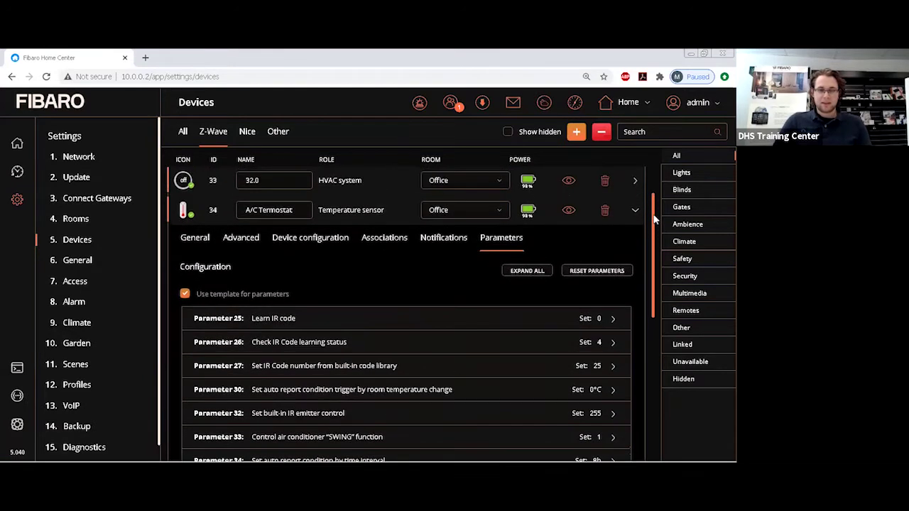
{"action": "left_click", "coordinate": [345, 209]}
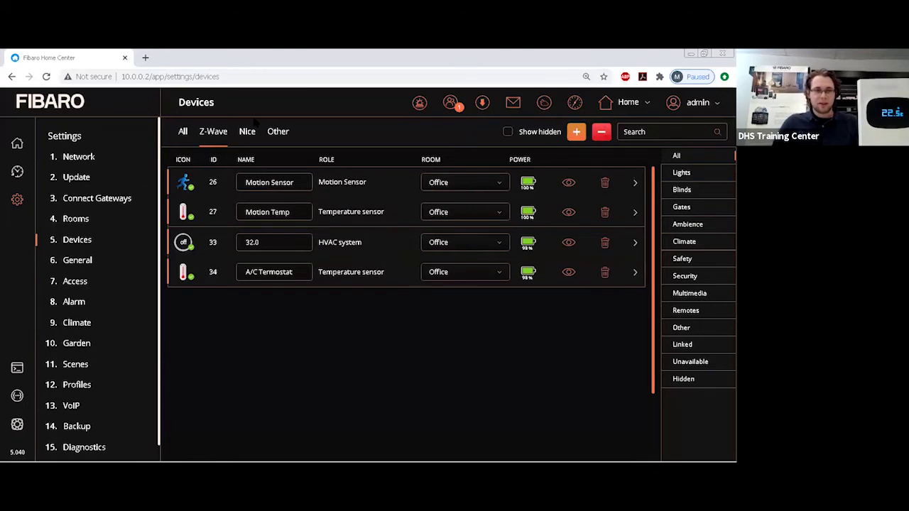
Step: Start Z-Wave inclusion of the second A/C controller with default adding settings
{"action": "left_click", "coordinate": [576, 131]}
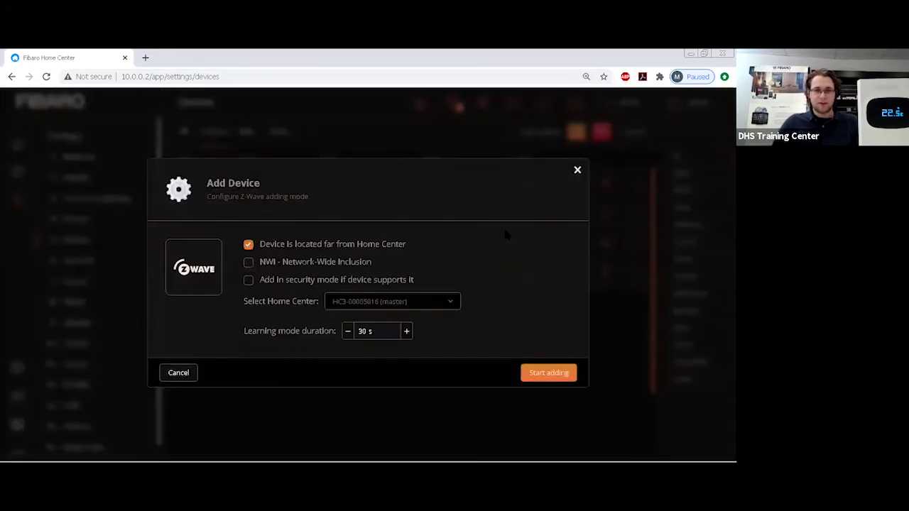
{"action": "left_click", "coordinate": [566, 374]}
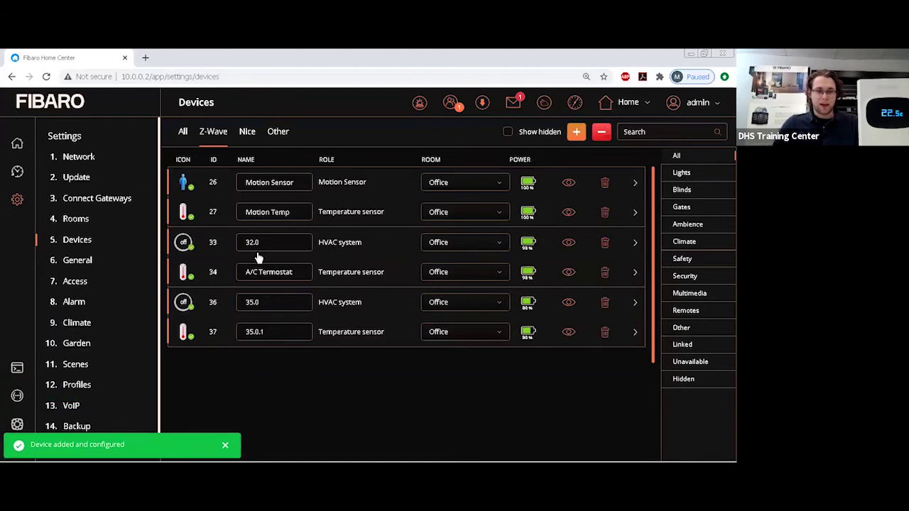
Step: Check the 32.0 and 37 rows, then rename sensor 35.0.1 to 'ZTS-600 TEMP'
{"action": "left_click", "coordinate": [358, 245]}
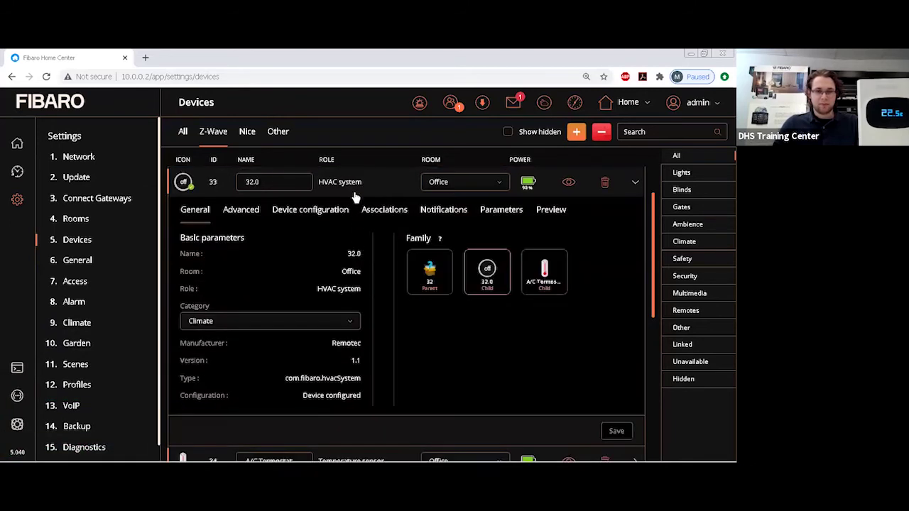
{"action": "left_click", "coordinate": [355, 195]}
{"action": "left_click", "coordinate": [355, 272]}
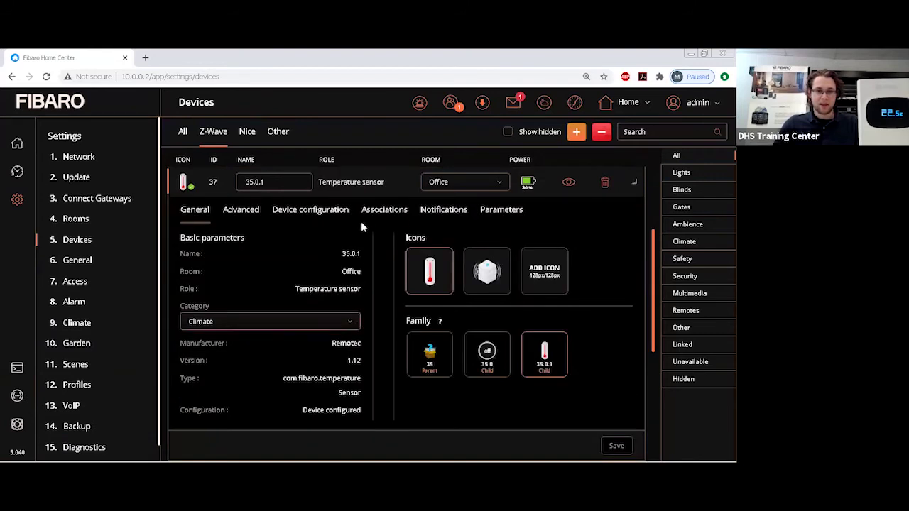
{"action": "left_click", "coordinate": [306, 188]}
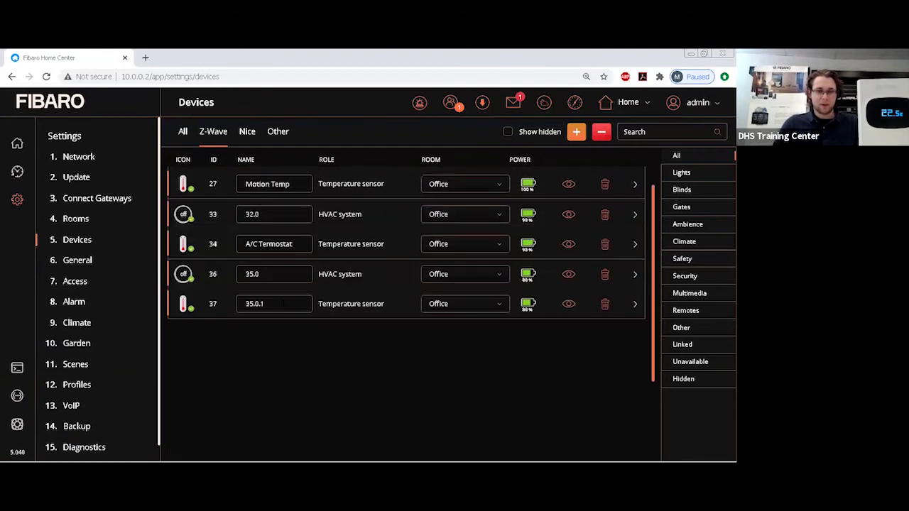
{"action": "double_click", "coordinate": [283, 304]}
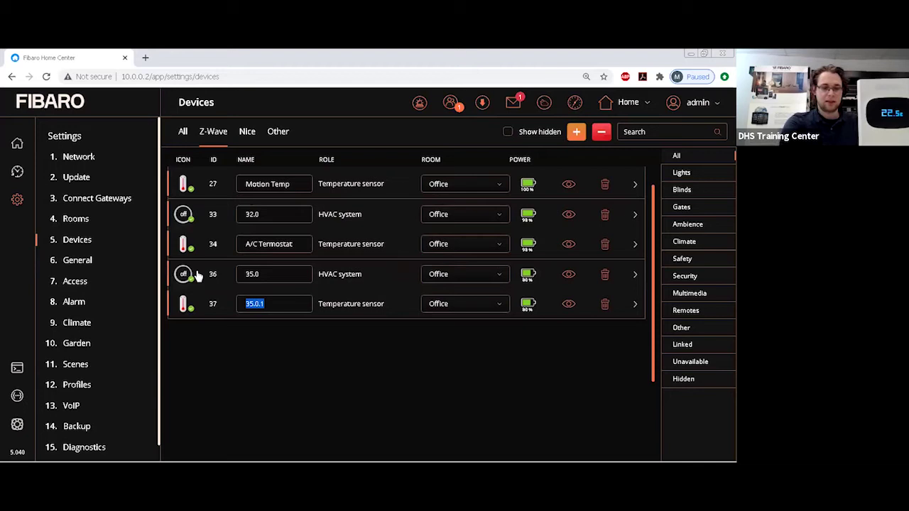
{"action": "type", "text": "Z"}
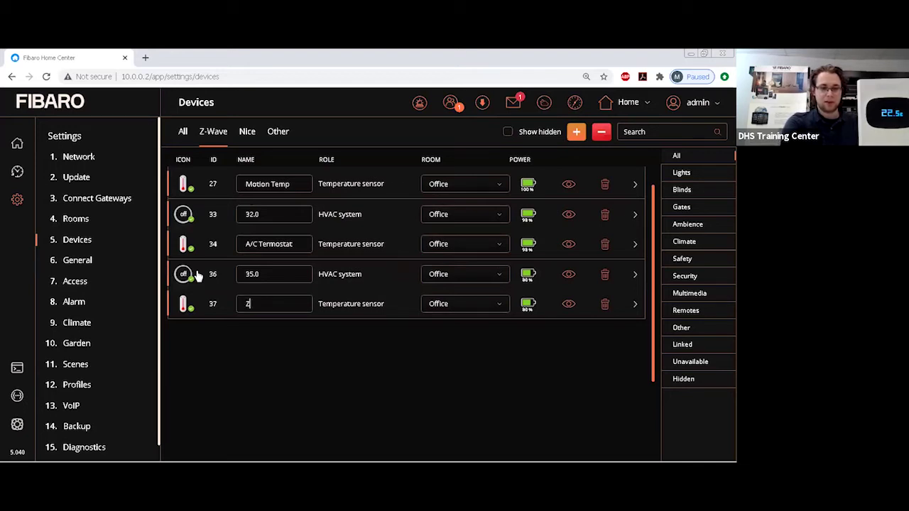
{"action": "type", "text": "TS-"}
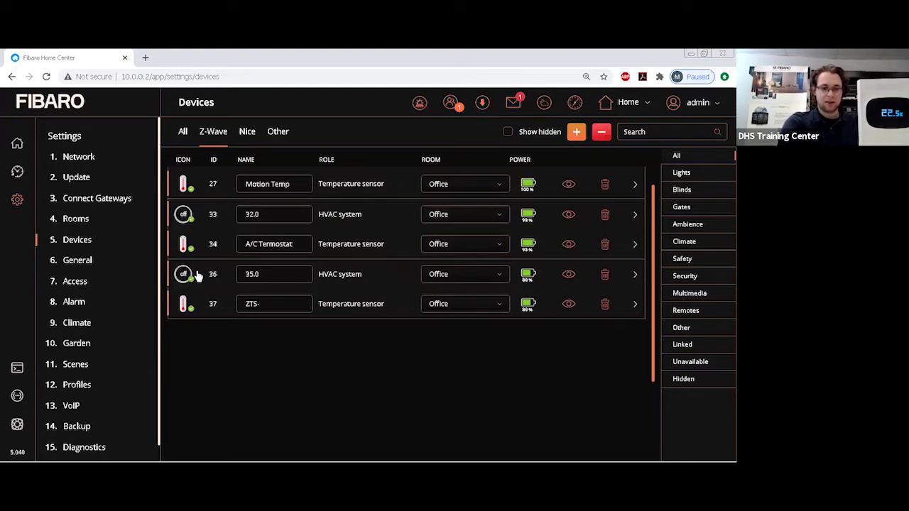
{"action": "type", "text": "600 TEM"}
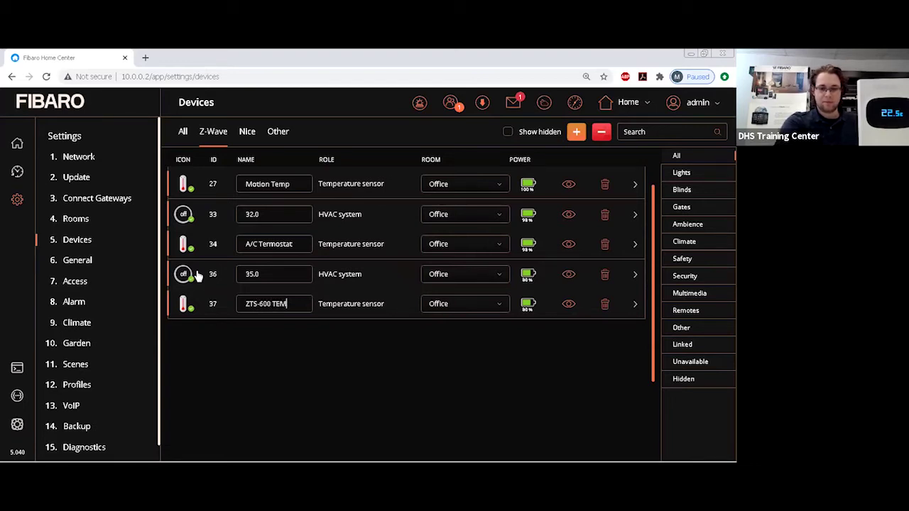
{"action": "type", "text": "P"}
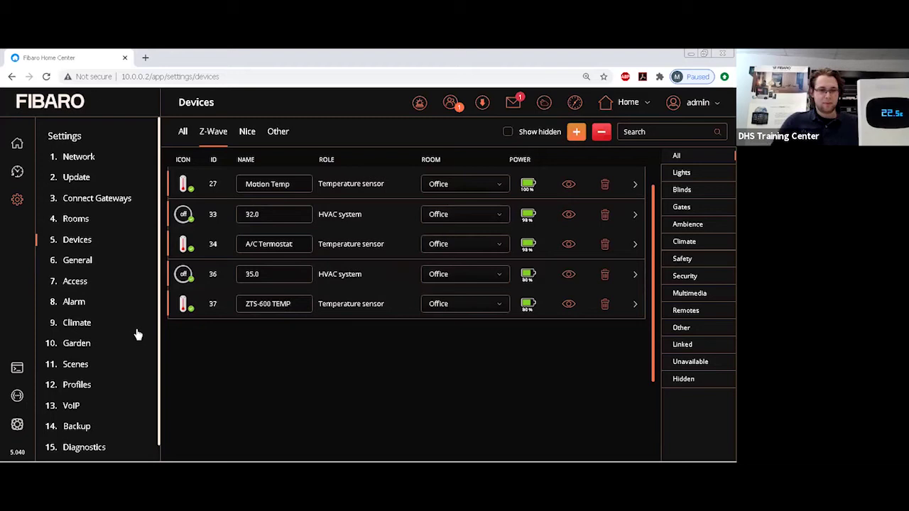
{"action": "key", "text": "Return"}
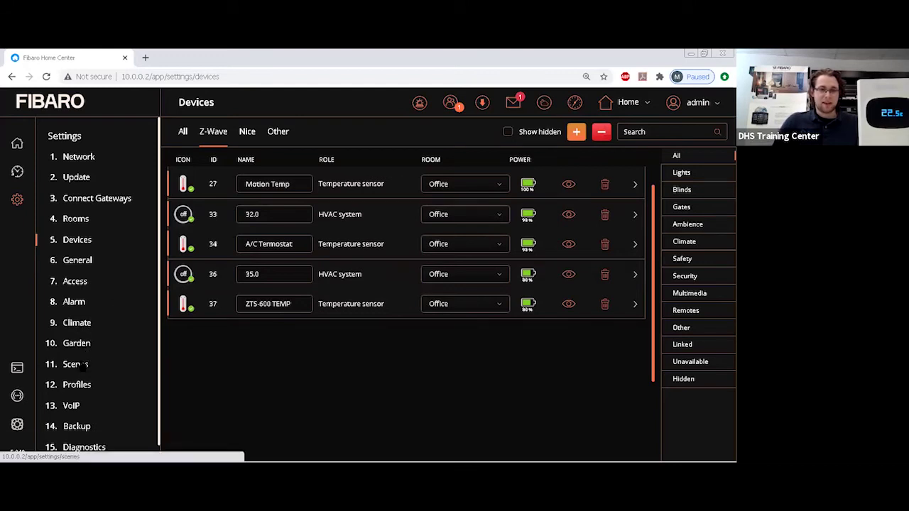
Step: From Scenes, add a Block Scene named 'detection' and save it
{"action": "left_click", "coordinate": [83, 364]}
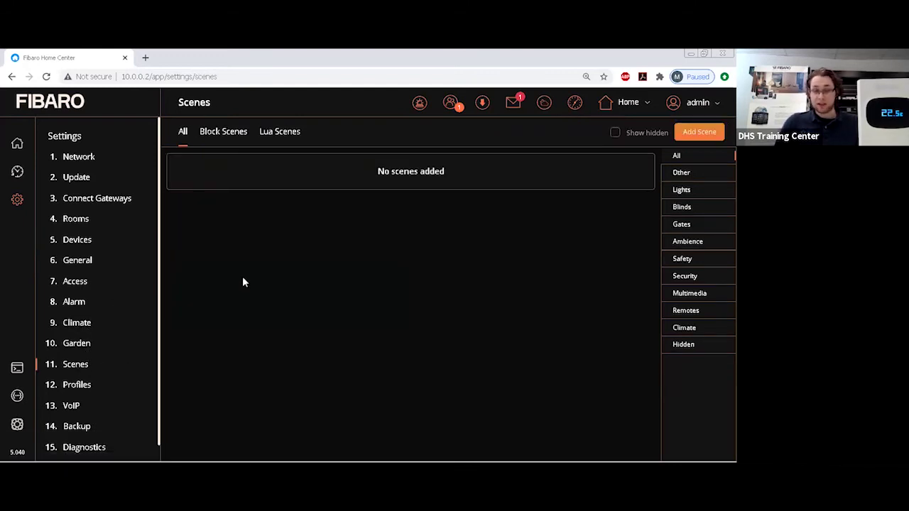
{"action": "left_click", "coordinate": [689, 135]}
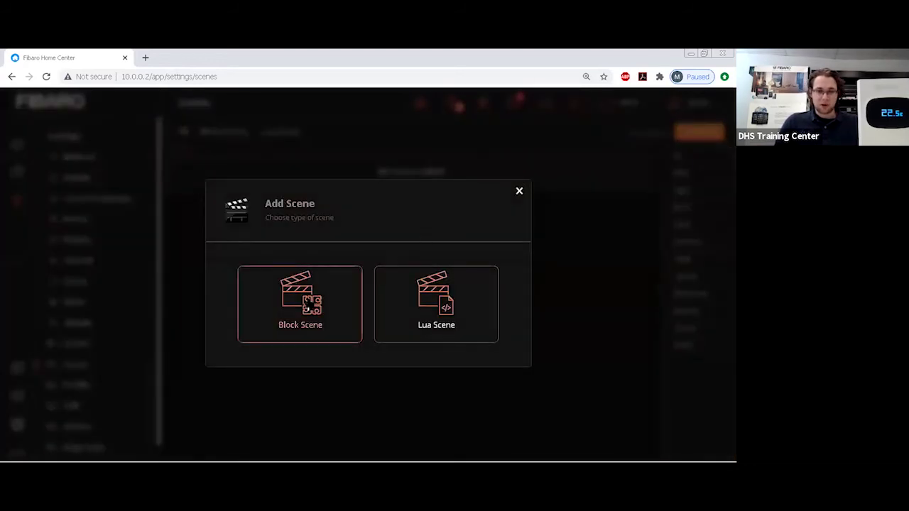
{"action": "left_click", "coordinate": [309, 303]}
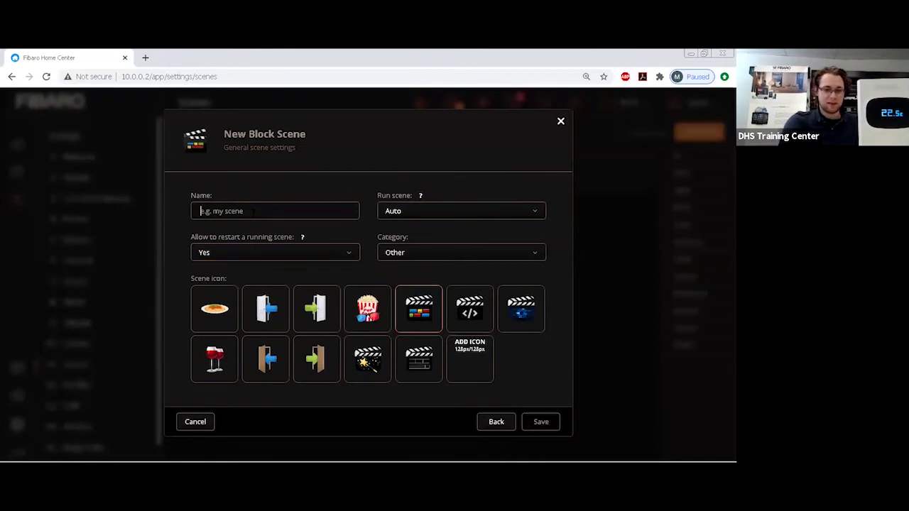
{"action": "type", "text": "detect"}
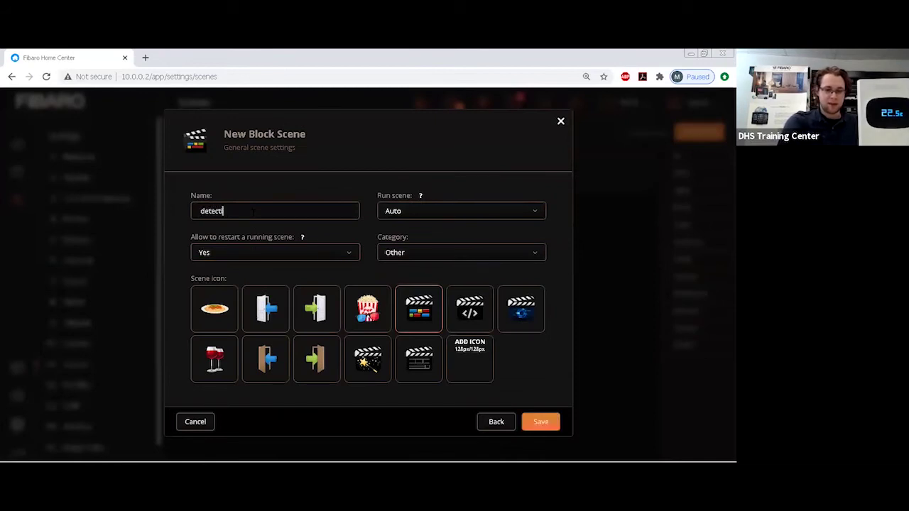
{"action": "type", "text": "ion"}
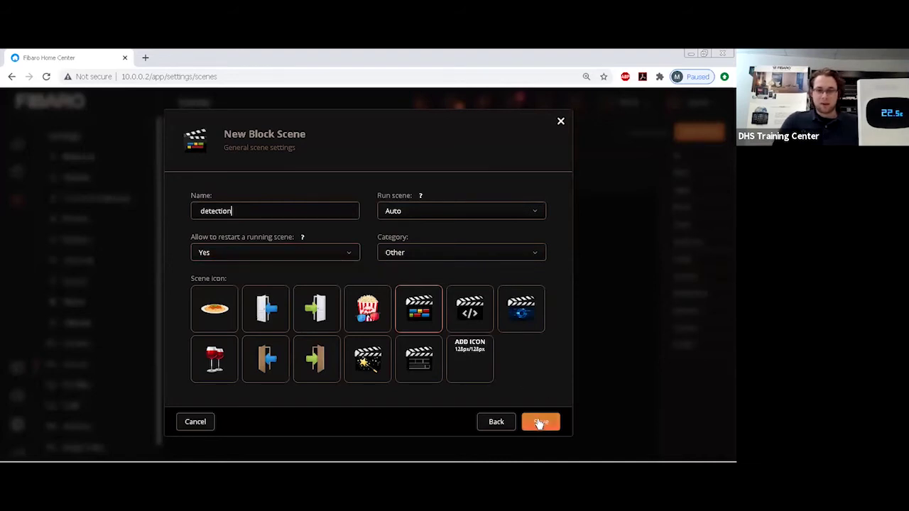
{"action": "left_click", "coordinate": [540, 424]}
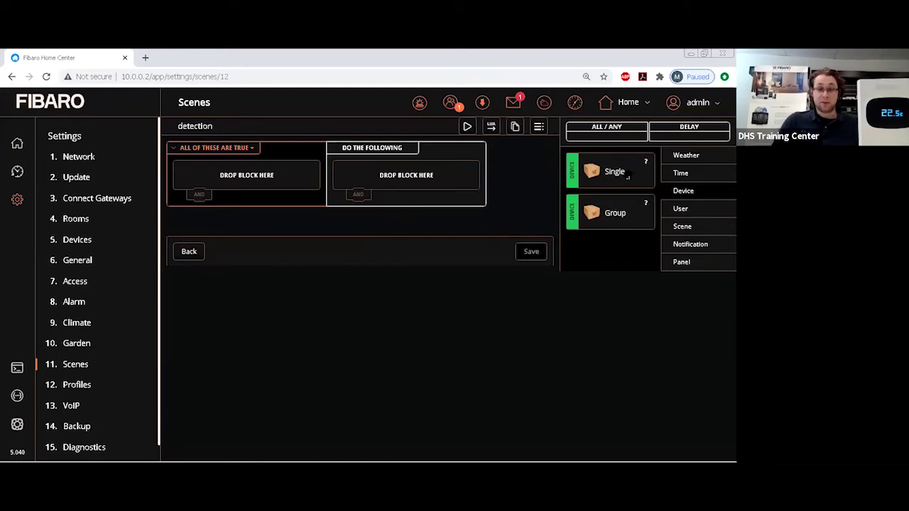
Step: Add the condition: Office Motion Sensor Motion == Detected
{"action": "left_click_drag", "start_coordinate": [625, 172], "coordinate": [256, 181]}
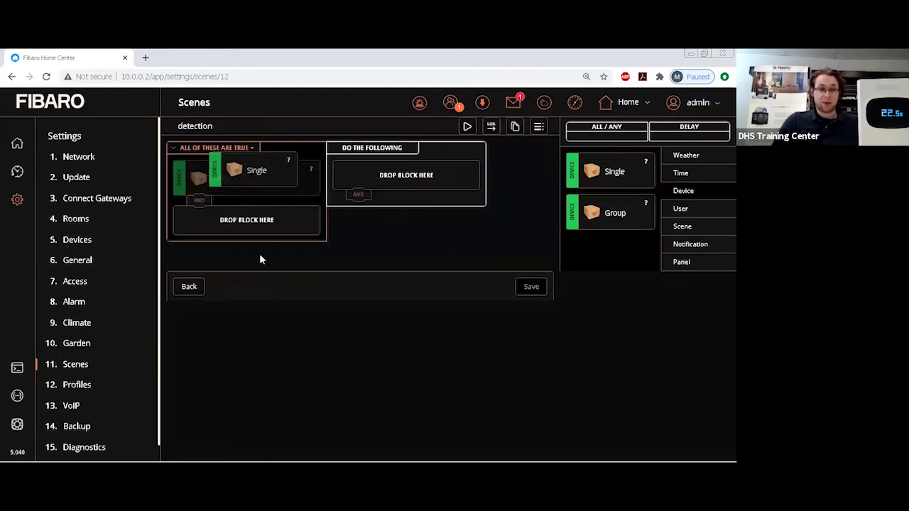
{"action": "left_click", "coordinate": [272, 191]}
{"action": "left_click", "coordinate": [274, 201]}
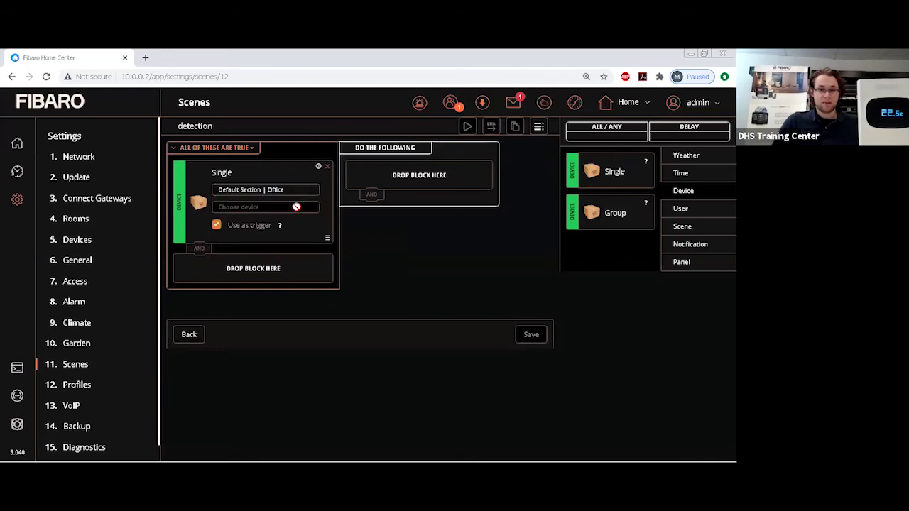
{"action": "left_click", "coordinate": [276, 210]}
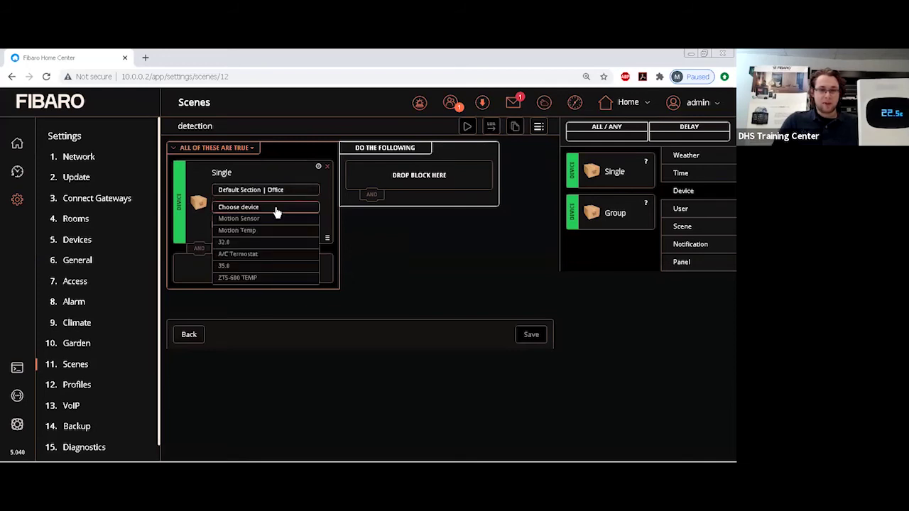
{"action": "left_click", "coordinate": [268, 219]}
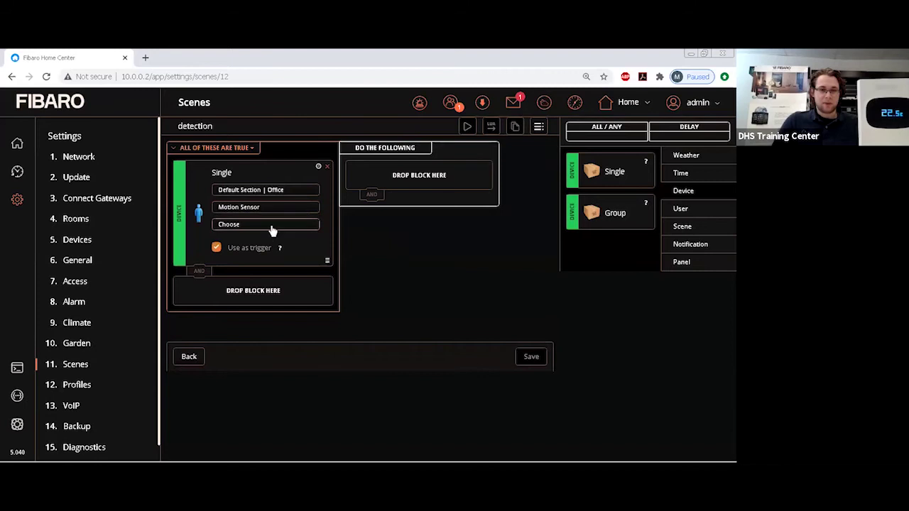
{"action": "left_click", "coordinate": [270, 226]}
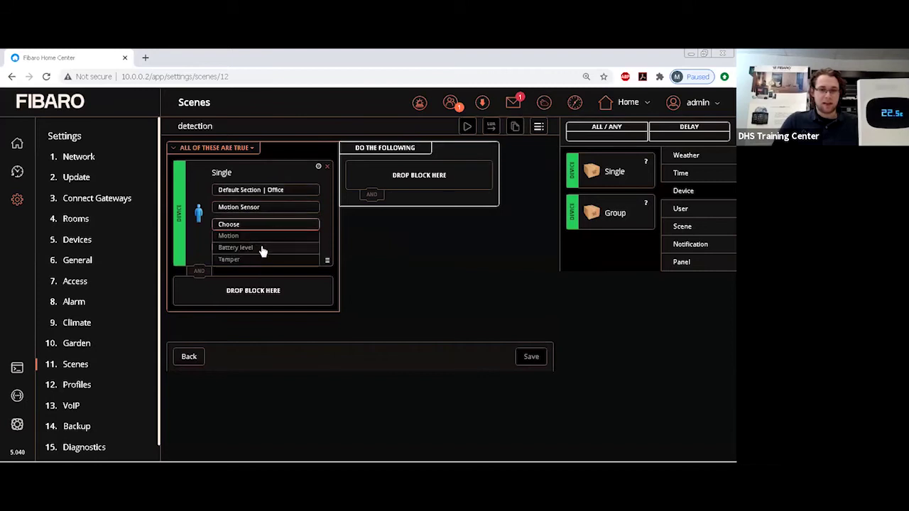
{"action": "left_click", "coordinate": [265, 237]}
{"action": "left_click", "coordinate": [239, 243]}
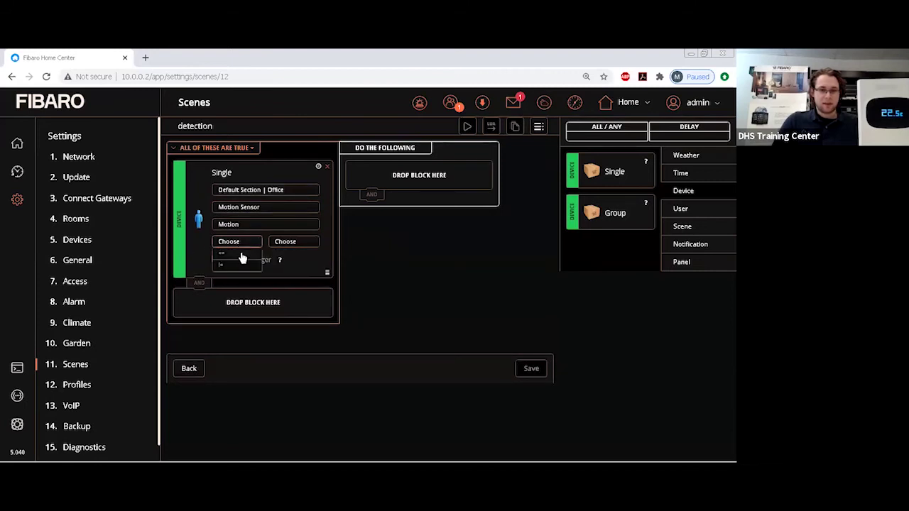
{"action": "left_click", "coordinate": [239, 254]}
{"action": "left_click", "coordinate": [302, 244]}
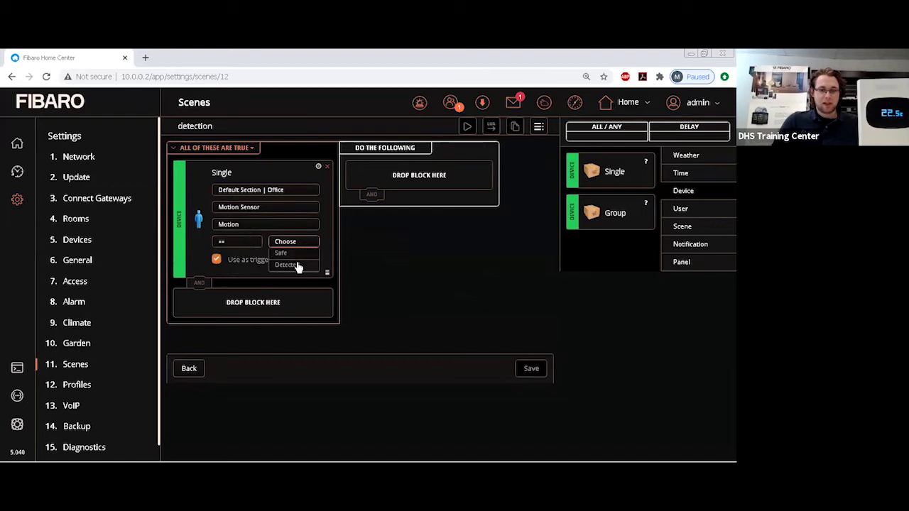
{"action": "left_click", "coordinate": [295, 265]}
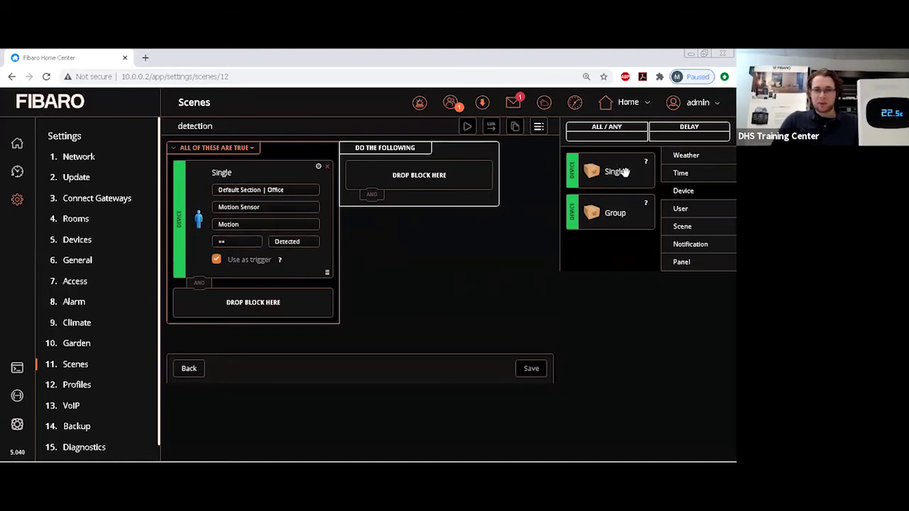
Step: Add the action setting Office thermostat 35.0's mode to Cool, then save the scene
{"action": "left_click_drag", "start_coordinate": [625, 172], "coordinate": [440, 190]}
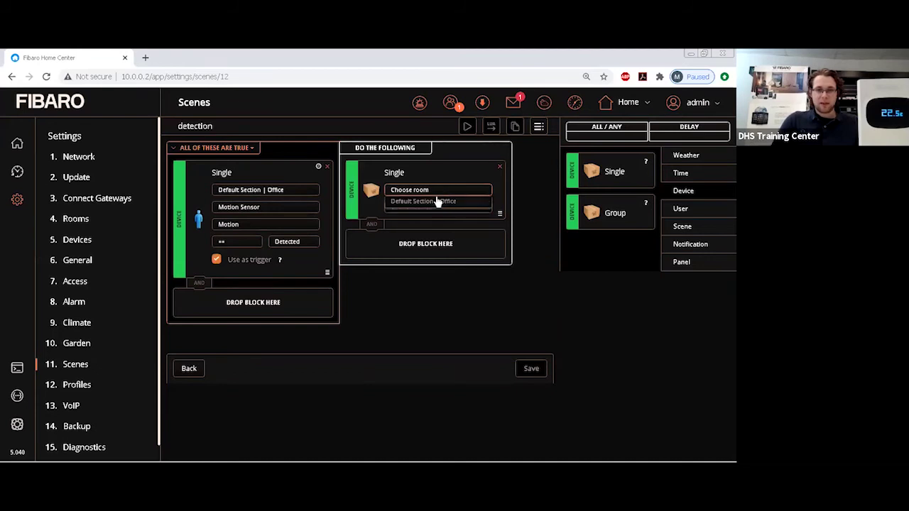
{"action": "left_click", "coordinate": [445, 201]}
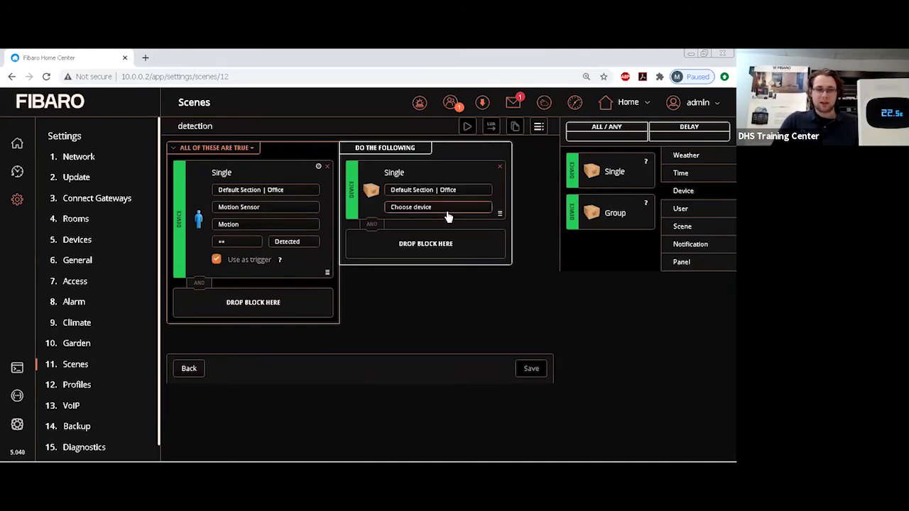
{"action": "left_click", "coordinate": [446, 210]}
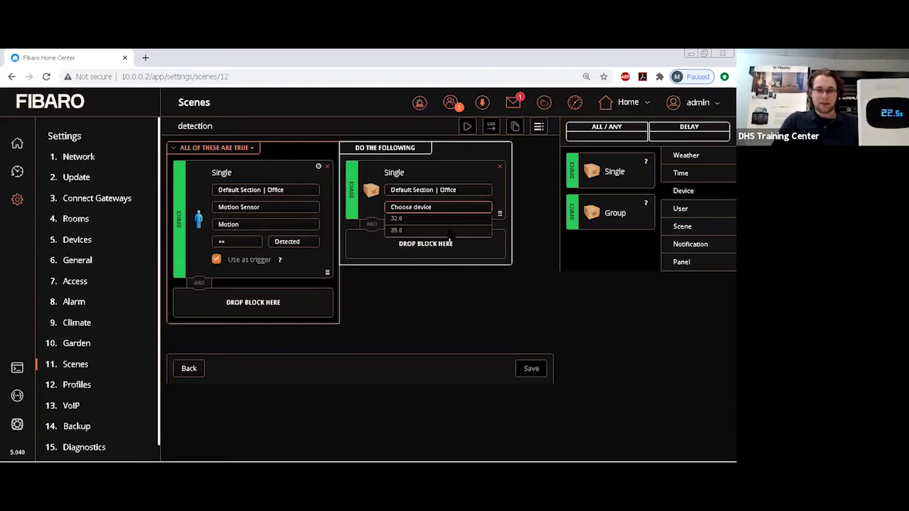
{"action": "left_click", "coordinate": [428, 231]}
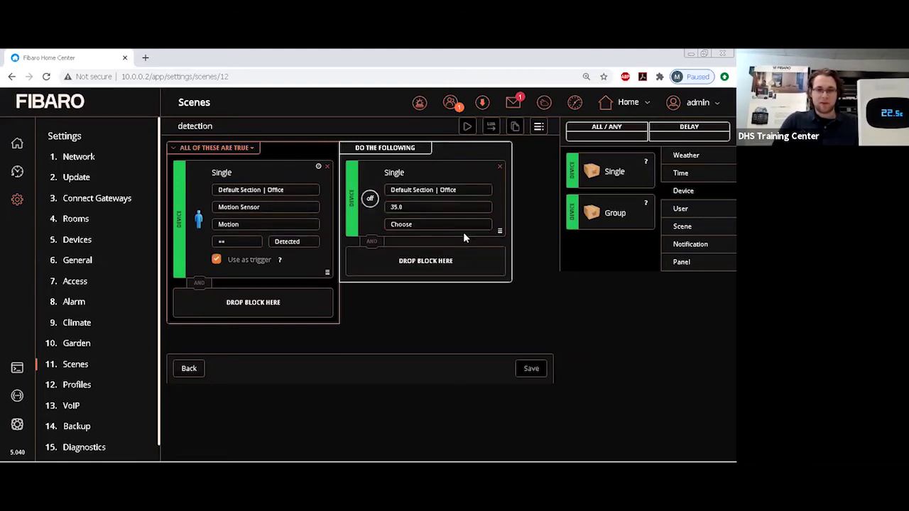
{"action": "left_click", "coordinate": [429, 226]}
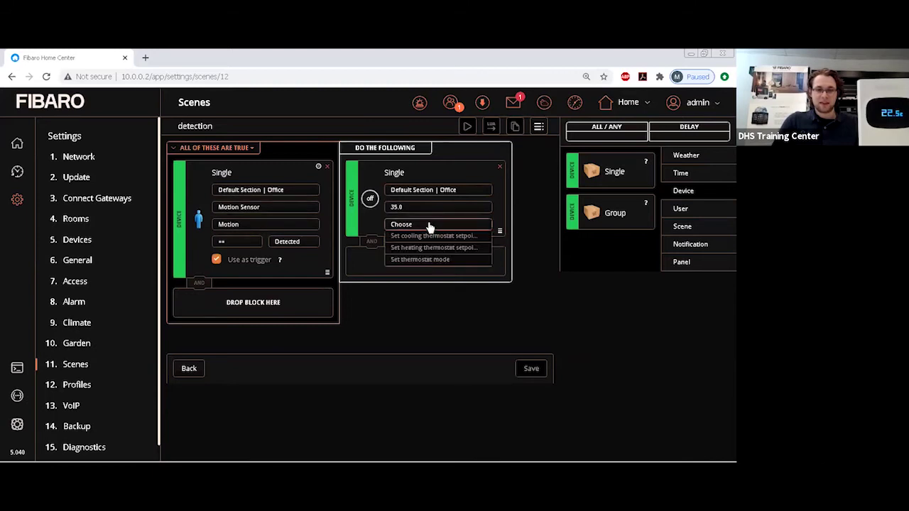
{"action": "left_click", "coordinate": [449, 262]}
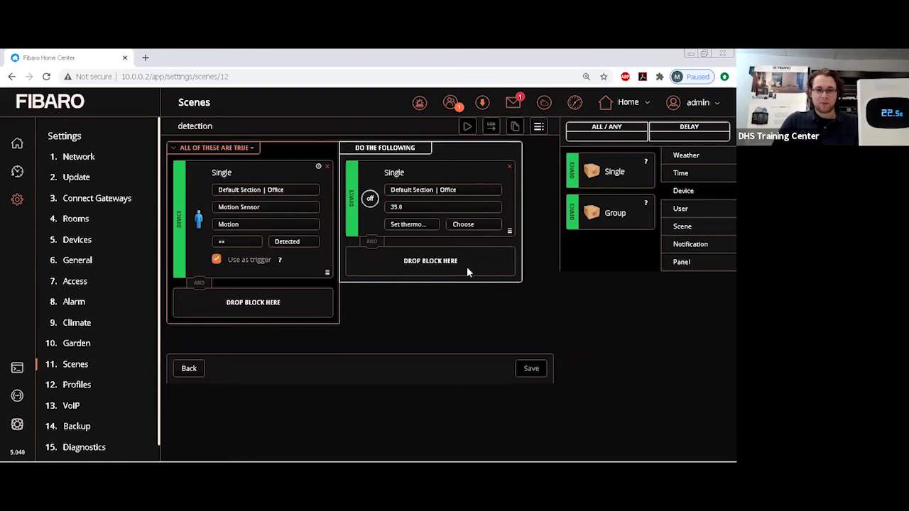
{"action": "left_click", "coordinate": [482, 227]}
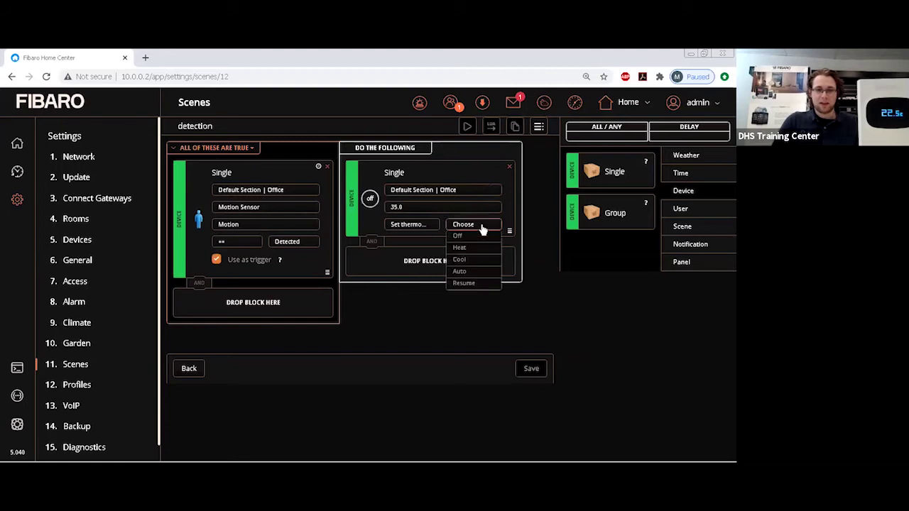
{"action": "left_click", "coordinate": [476, 261]}
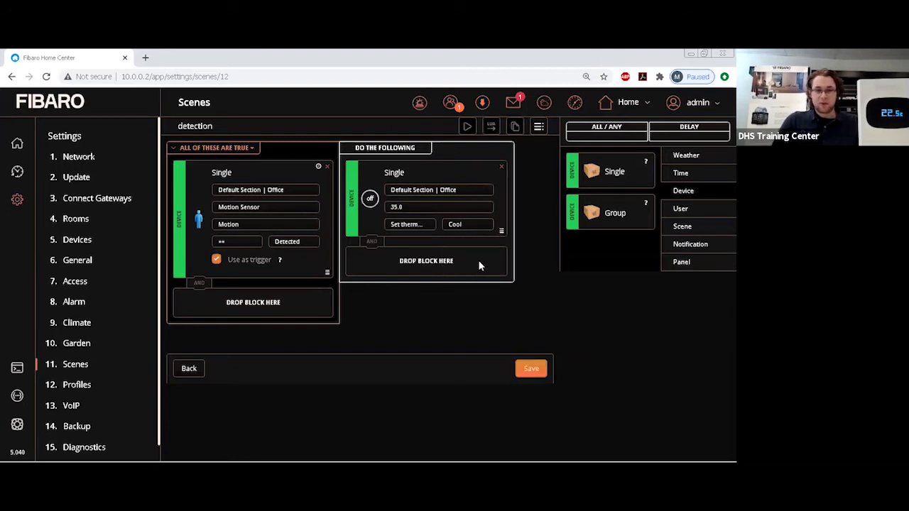
{"action": "left_click", "coordinate": [532, 370]}
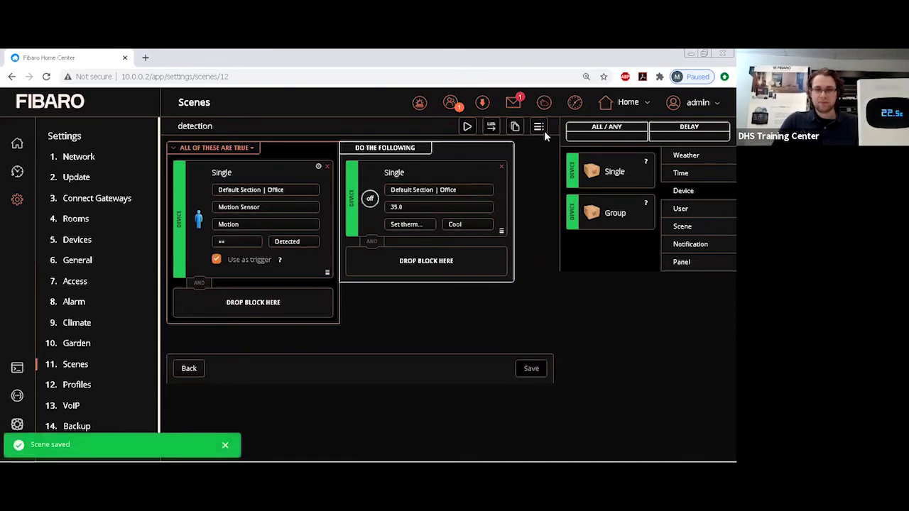
Step: Expand and collapse the detection scene's details in the Scenes list
{"action": "left_click", "coordinate": [79, 364]}
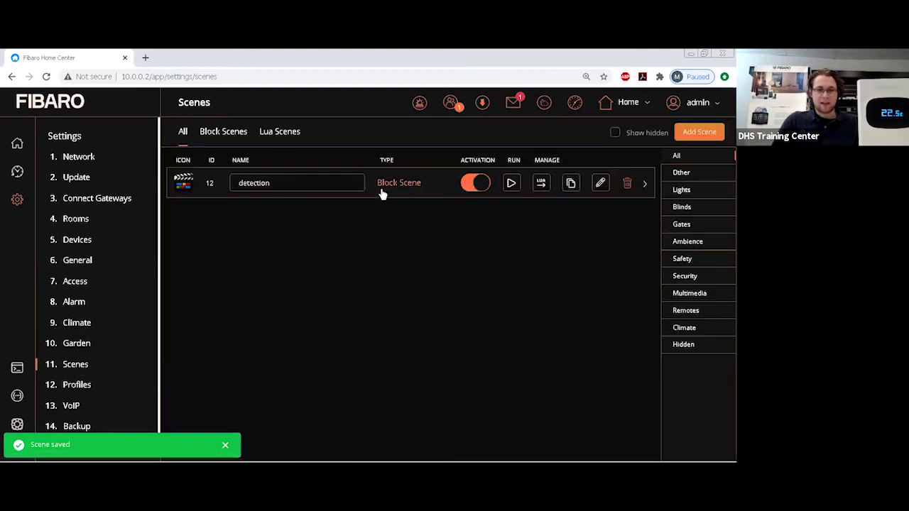
{"action": "left_click", "coordinate": [399, 199]}
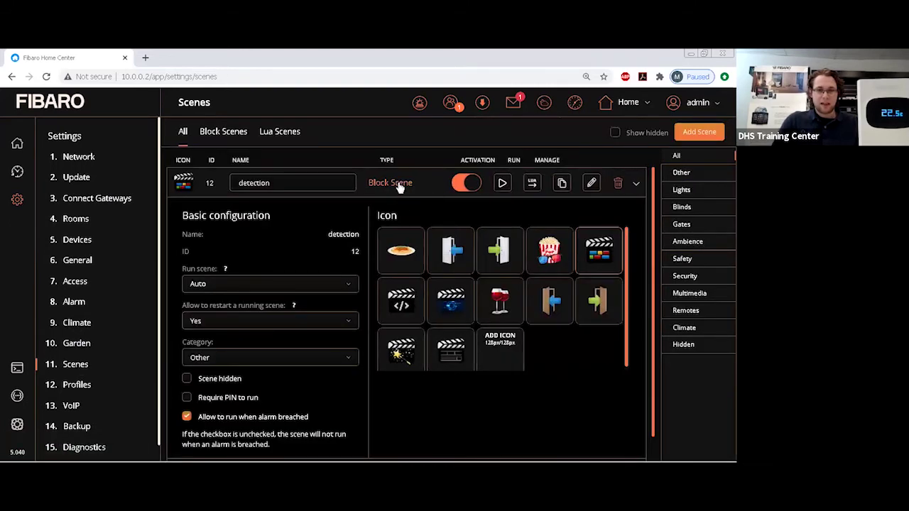
{"action": "left_click", "coordinate": [400, 188]}
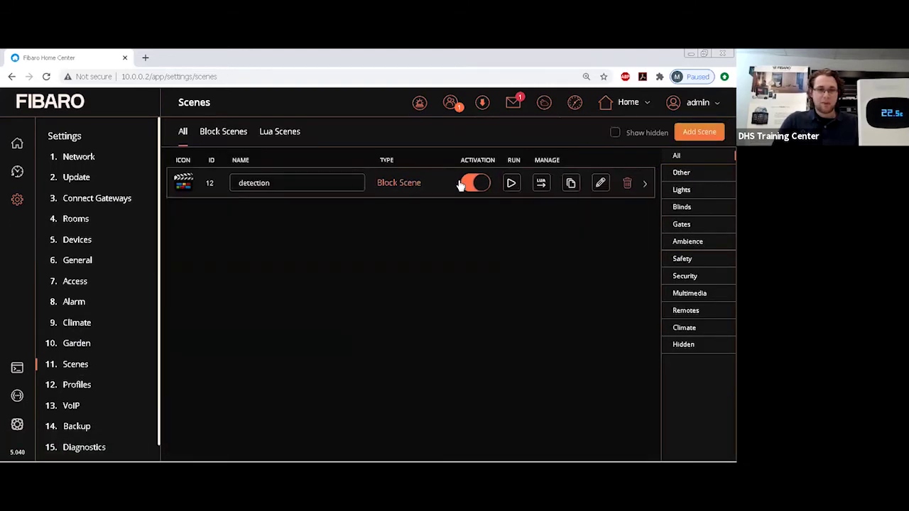
Step: On the home dashboard, inspect thermostat 35.0's detail panel and its Idle state
{"action": "left_click", "coordinate": [19, 145]}
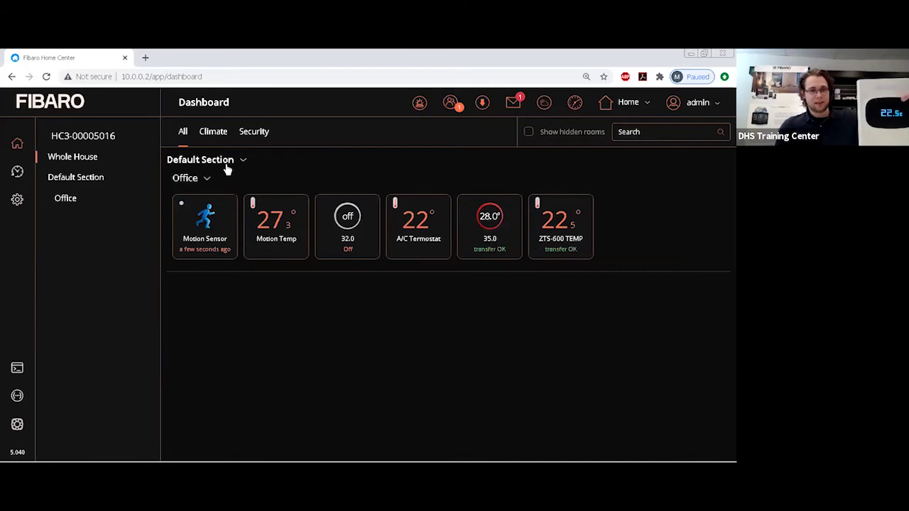
{"action": "mouse_move", "coordinate": [490, 231]}
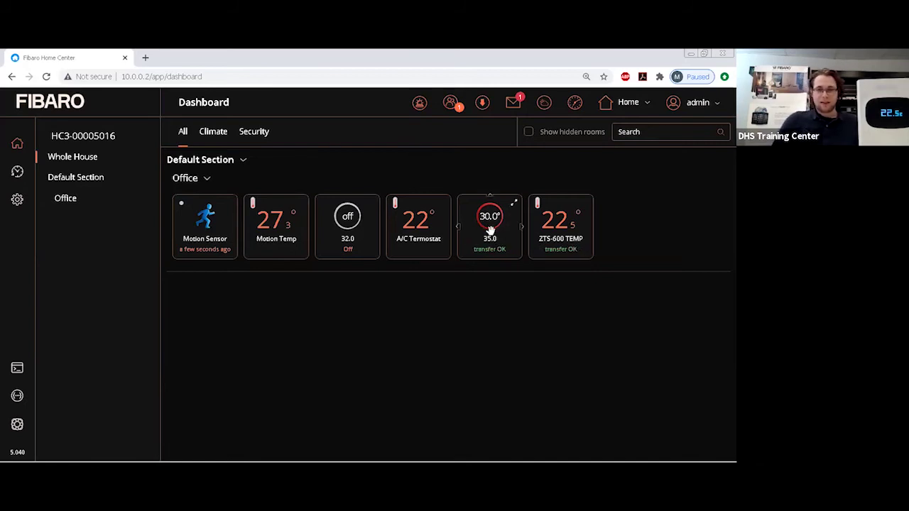
{"action": "left_click", "coordinate": [512, 204]}
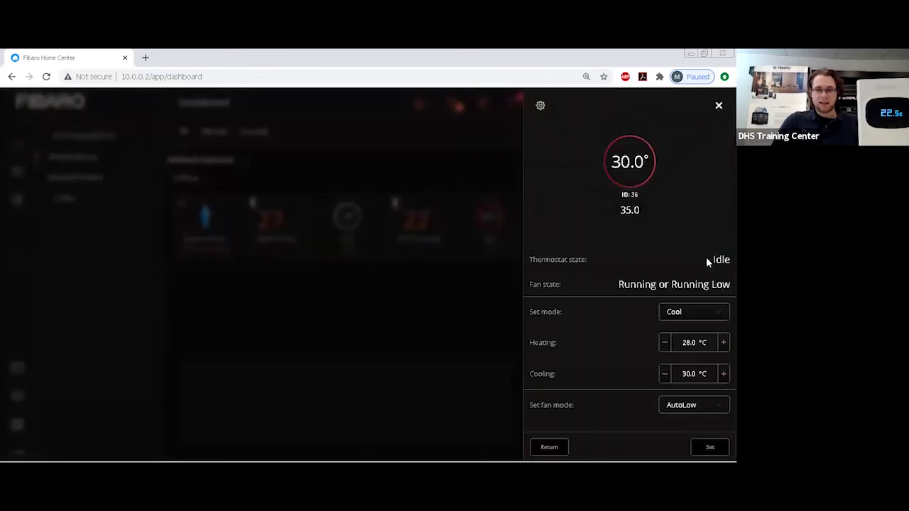
{"action": "left_click_drag", "start_coordinate": [710, 260], "coordinate": [731, 260]}
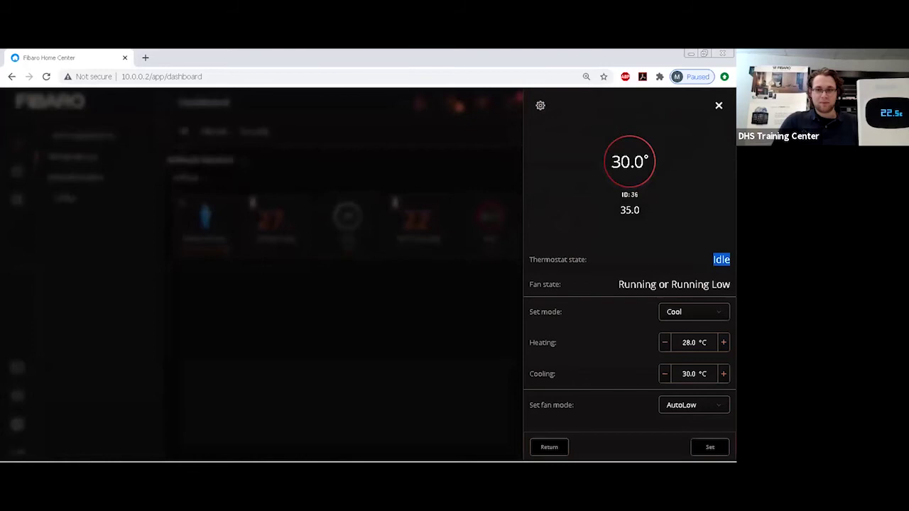
{"action": "left_click", "coordinate": [718, 107]}
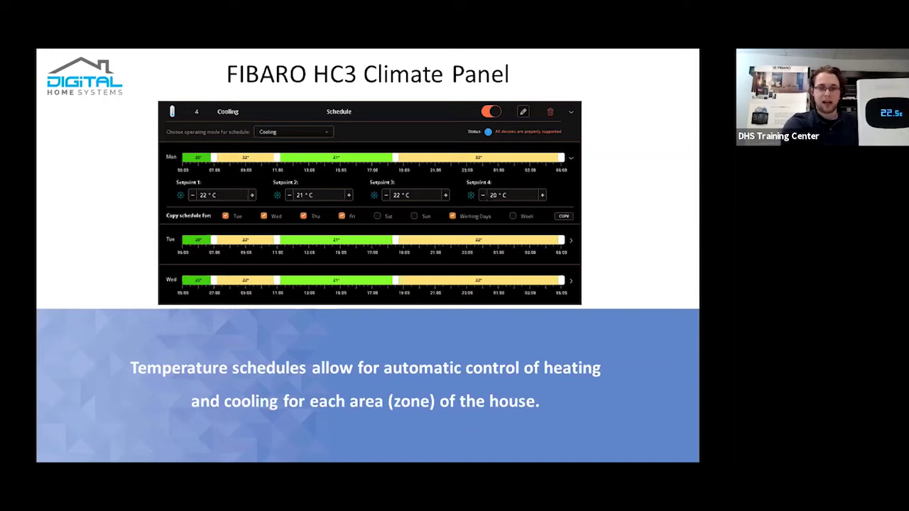
Step: Exit the slideshow to PowerPoint's Normal view at slide 7
{"action": "key", "text": "Escape"}
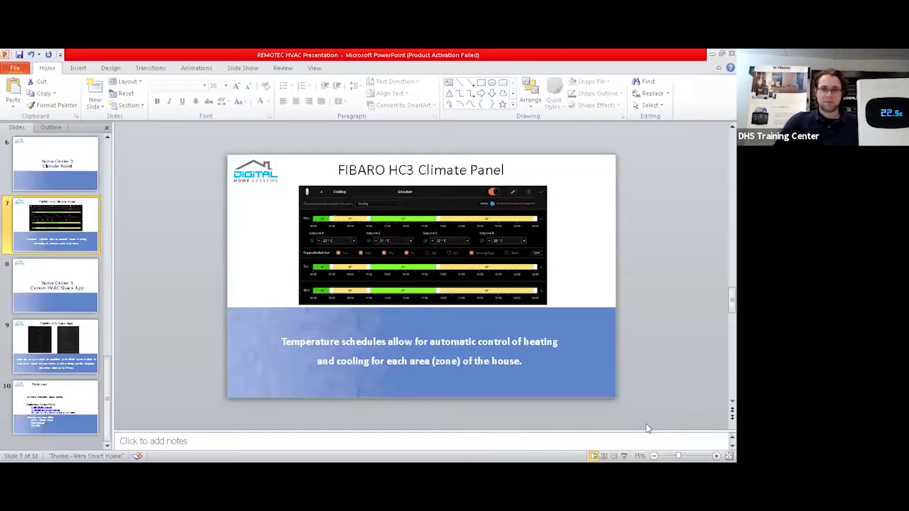
Step: In Settings > Climate, add a manually configured zone 'heat' containing device 35.0
{"action": "key", "text": "alt+Tab"}
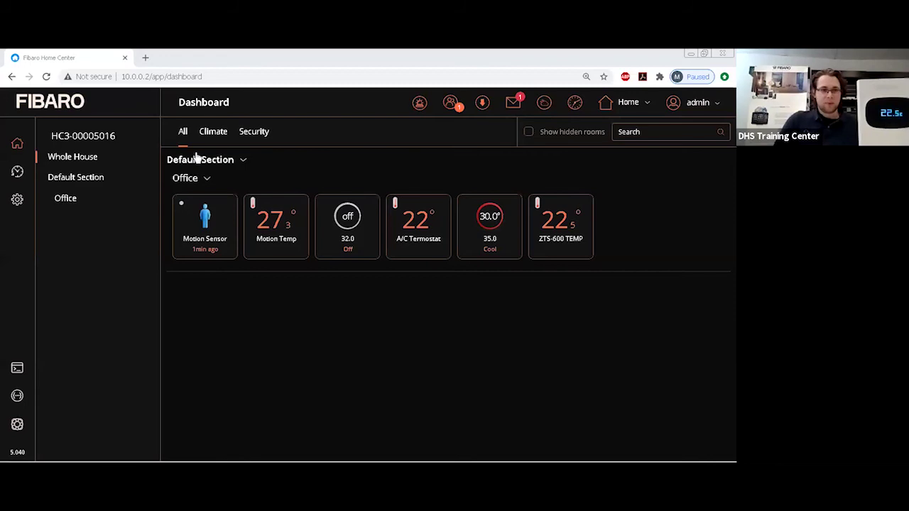
{"action": "left_click", "coordinate": [17, 201]}
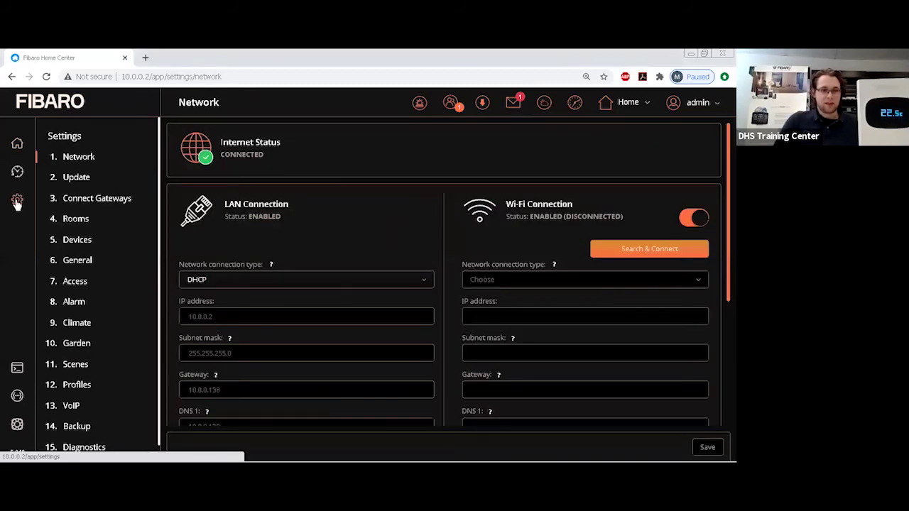
{"action": "left_click", "coordinate": [79, 324]}
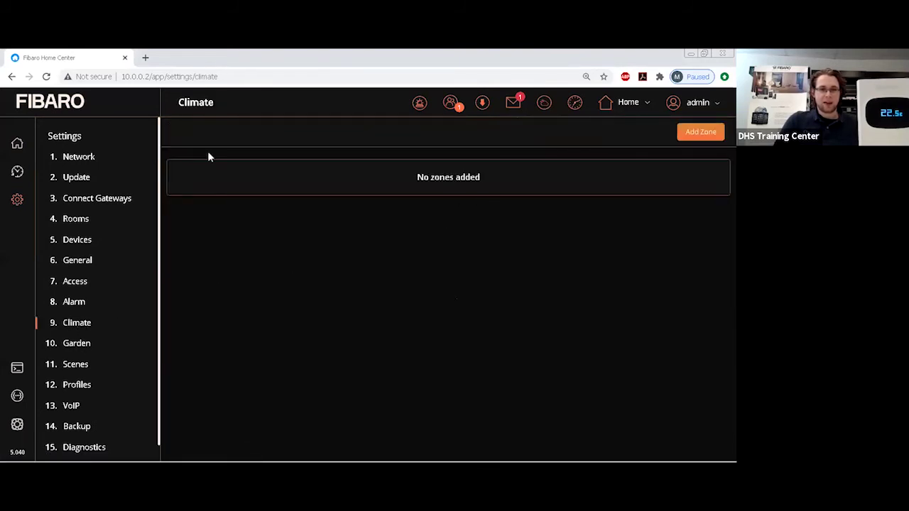
{"action": "left_click", "coordinate": [703, 133]}
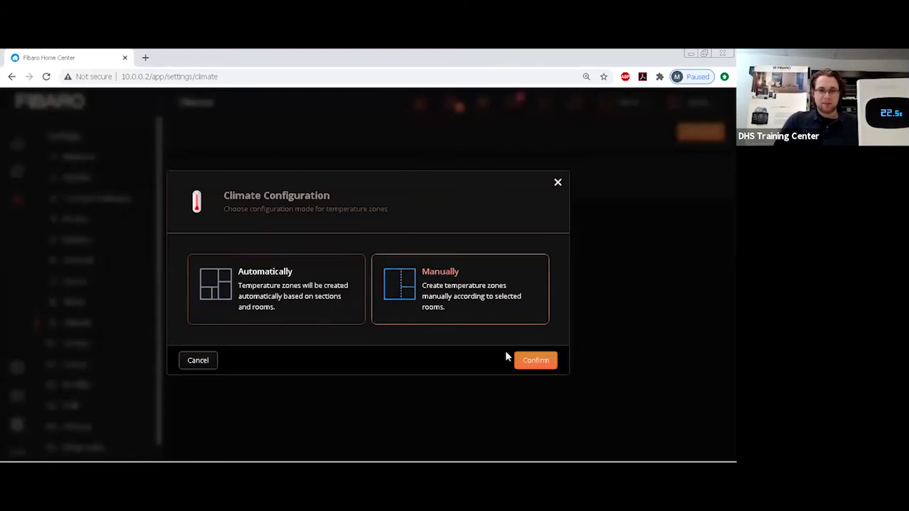
{"action": "left_click", "coordinate": [537, 360]}
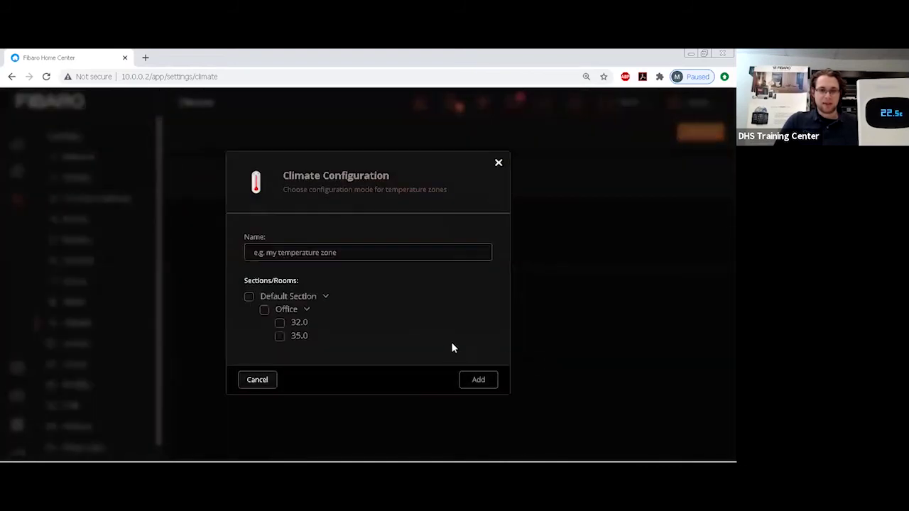
{"action": "left_click", "coordinate": [280, 337]}
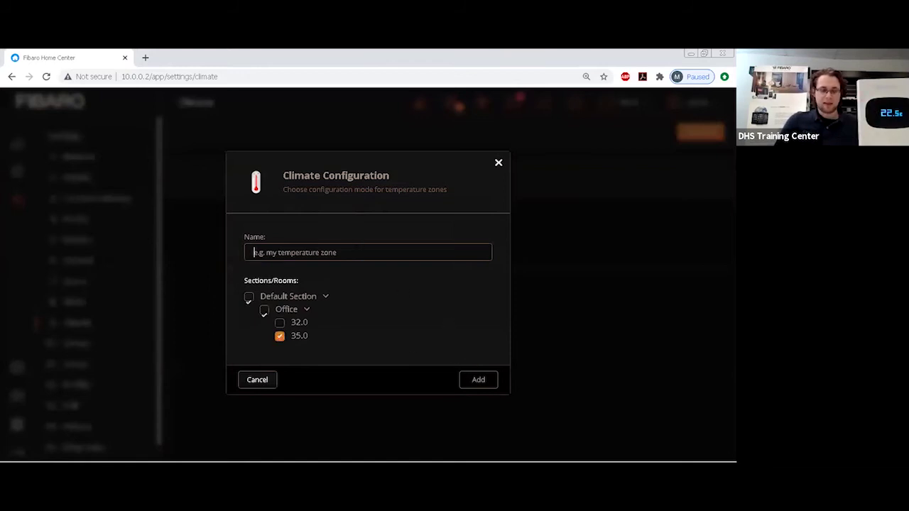
{"action": "type", "text": "hear"}
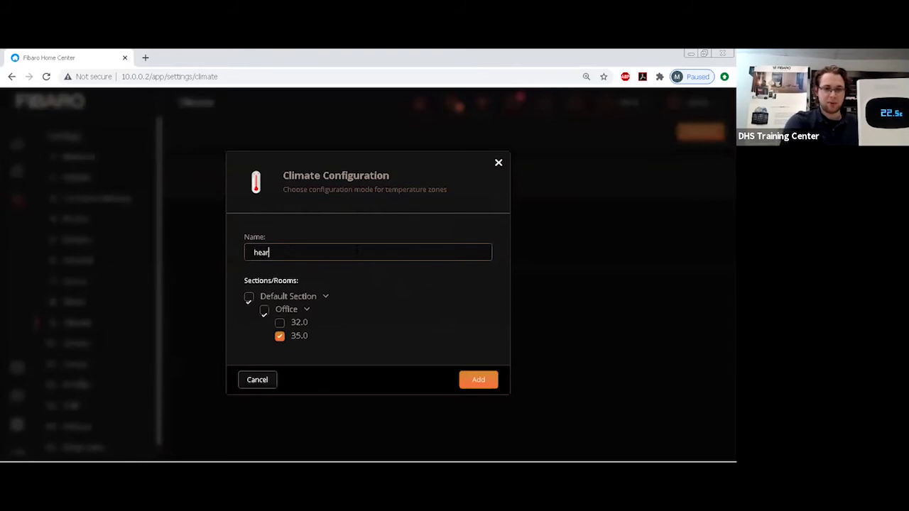
{"action": "key", "text": "BackSpace"}
{"action": "type", "text": "t"}
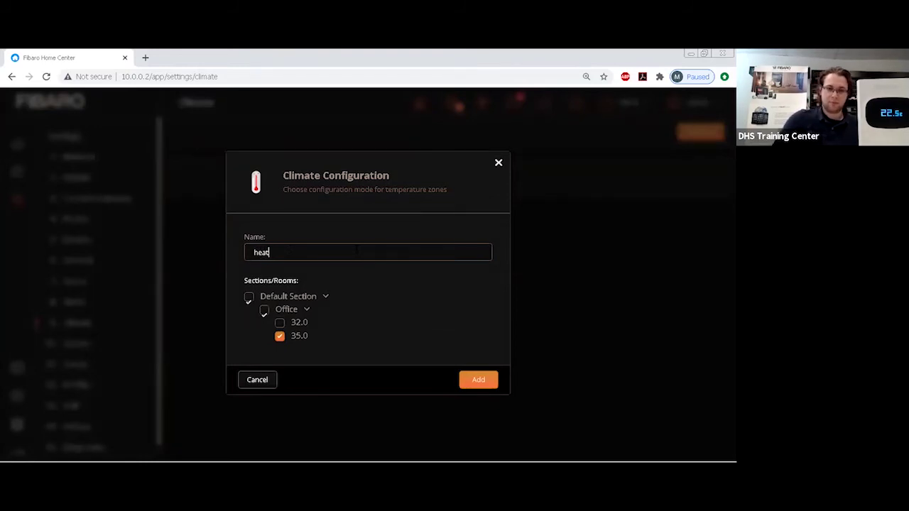
{"action": "left_click", "coordinate": [481, 372]}
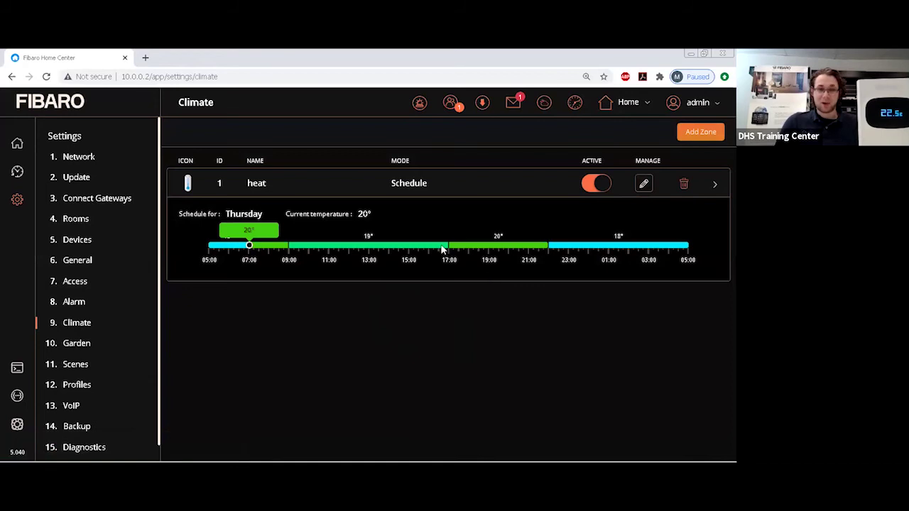
Step: Limit the heat zone to the 35.0 device by unticking 32.0, and save it
{"action": "left_click", "coordinate": [644, 184]}
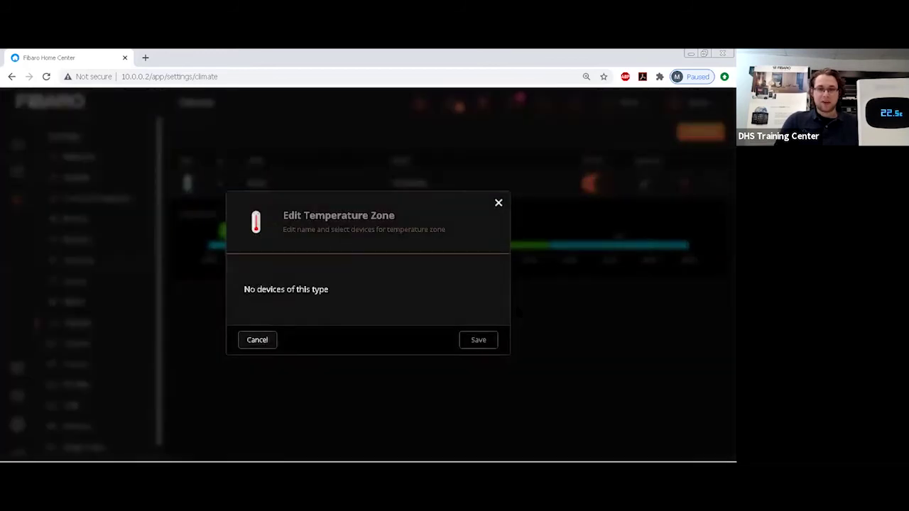
{"action": "left_click", "coordinate": [279, 323]}
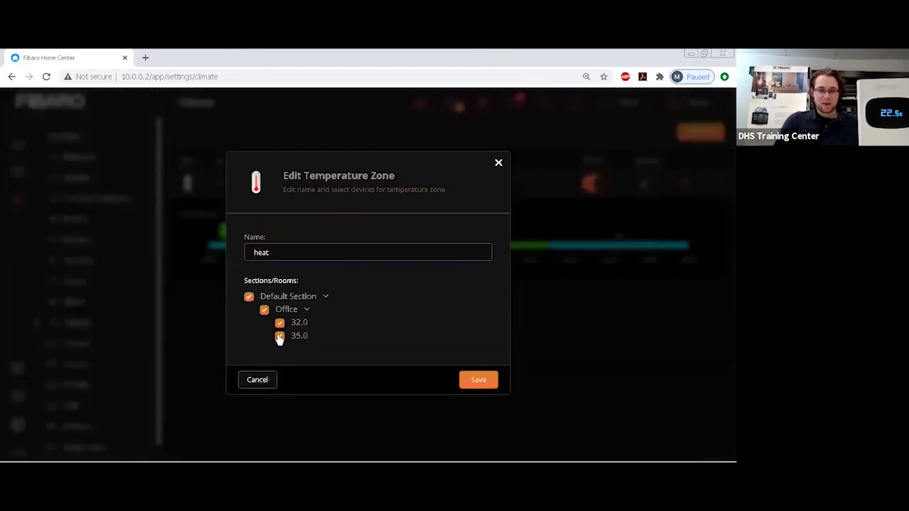
{"action": "left_click", "coordinate": [279, 337]}
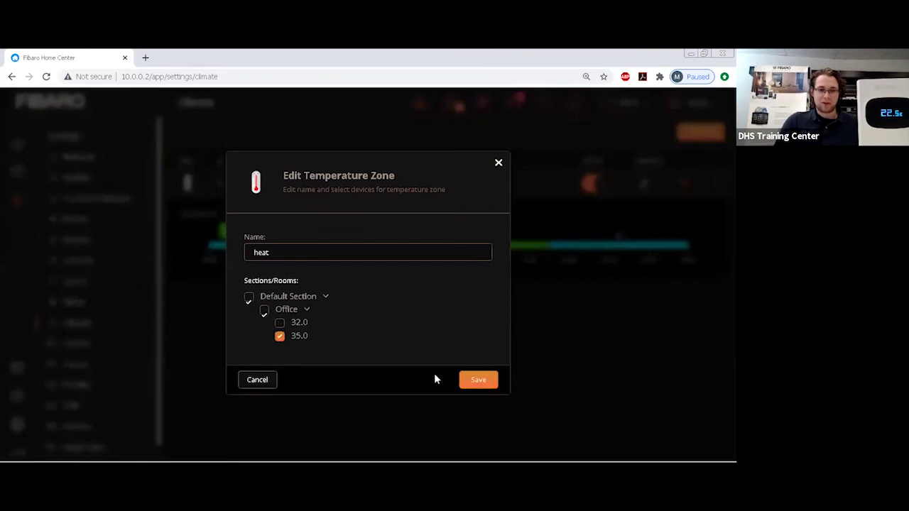
{"action": "left_click", "coordinate": [467, 381]}
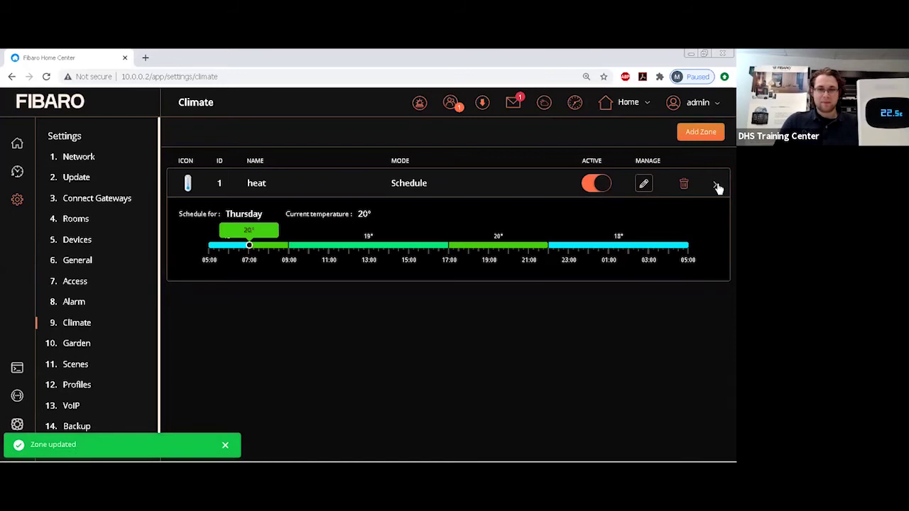
Step: Expand the heat zone's weekly heating schedule to review each day's setpoints
{"action": "left_click", "coordinate": [716, 185]}
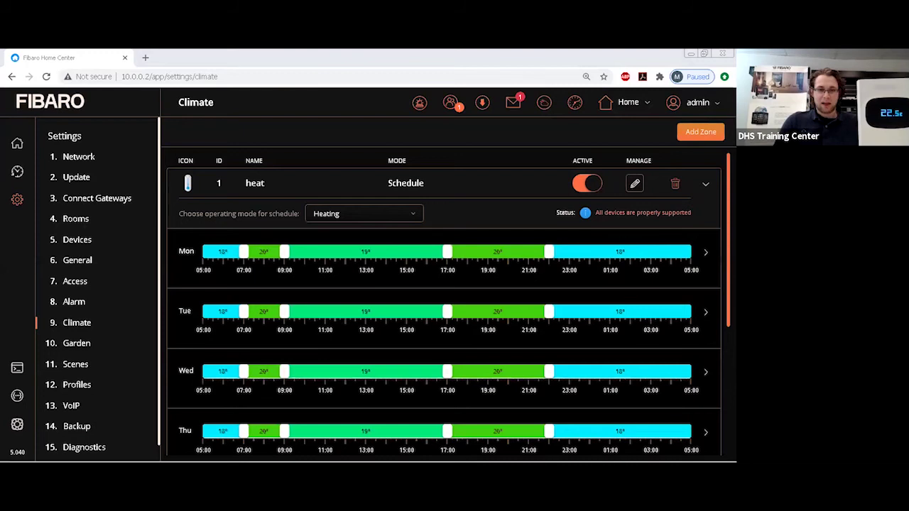
{"action": "scroll", "coordinate": [444, 305], "scroll_direction": "down", "scroll_amount": 2}
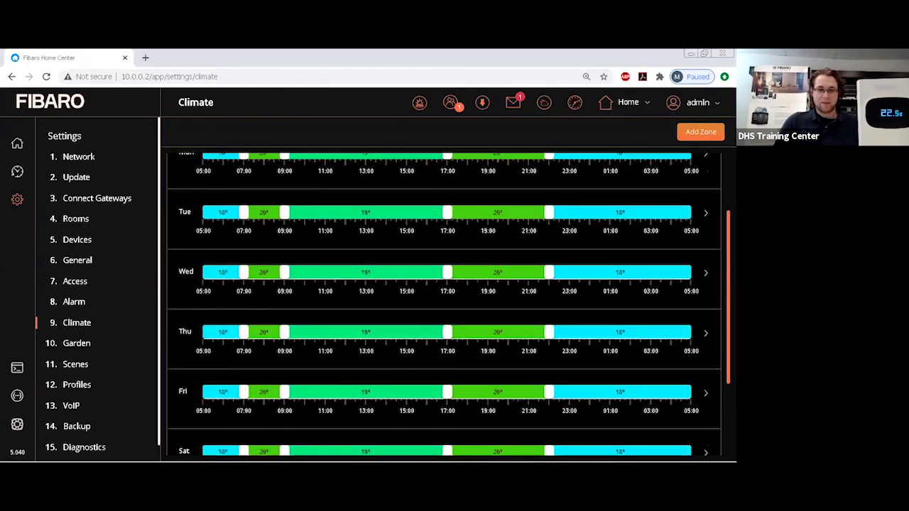
{"action": "scroll", "coordinate": [621, 277], "scroll_direction": "down", "scroll_amount": 2}
{"action": "scroll", "coordinate": [621, 277], "scroll_direction": "up", "scroll_amount": 4}
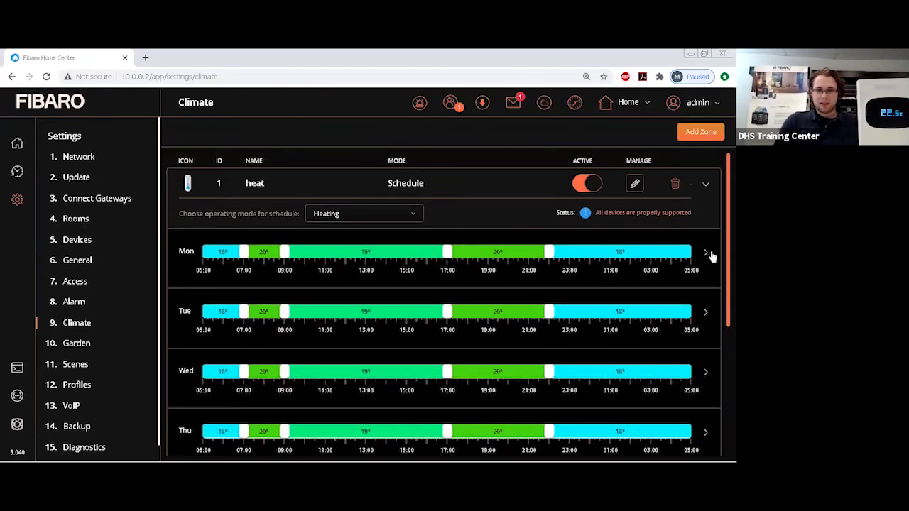
Step: Raise Monday's first heating setpoint to 24 °C and reshape its morning period
{"action": "left_click", "coordinate": [706, 254]}
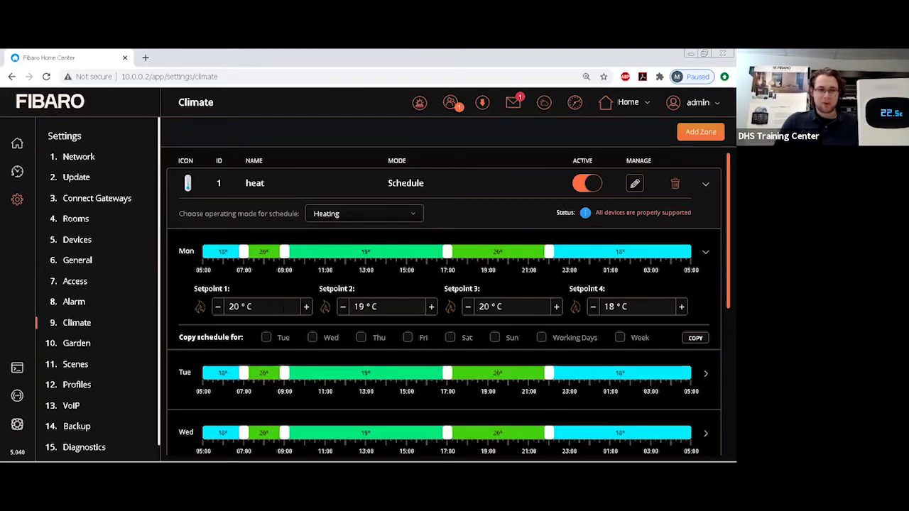
{"action": "left_click", "coordinate": [307, 310]}
{"action": "left_click", "coordinate": [307, 310]}
{"action": "left_click", "coordinate": [307, 309]}
{"action": "left_click", "coordinate": [307, 310]}
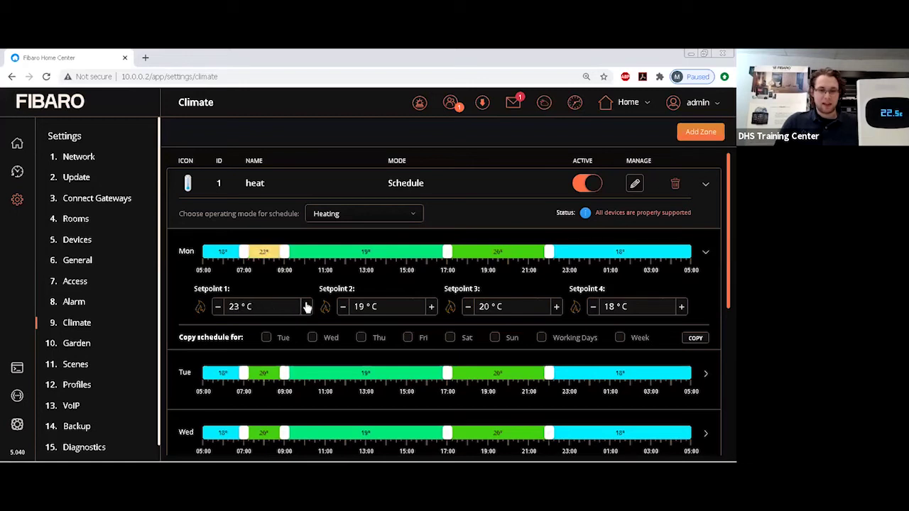
{"action": "left_click", "coordinate": [306, 306]}
{"action": "left_click", "coordinate": [306, 306]}
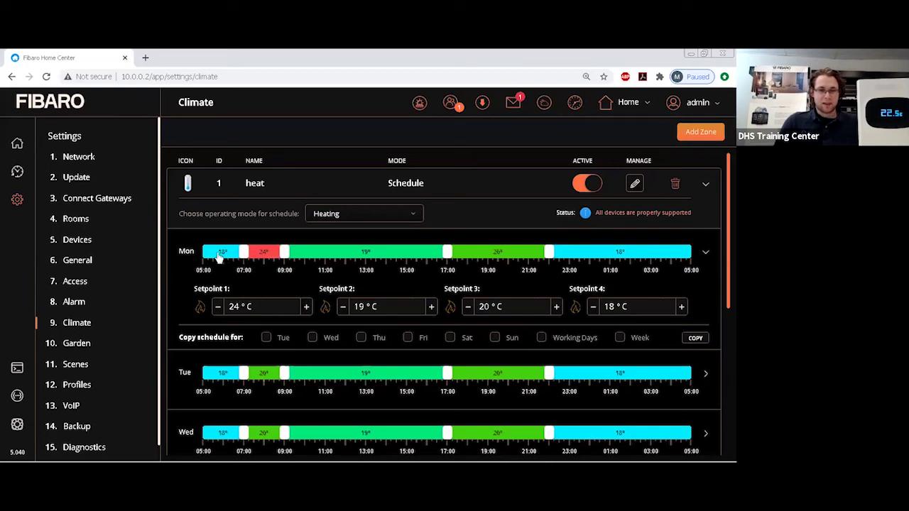
{"action": "left_click_drag", "start_coordinate": [218, 258], "coordinate": [197, 257]}
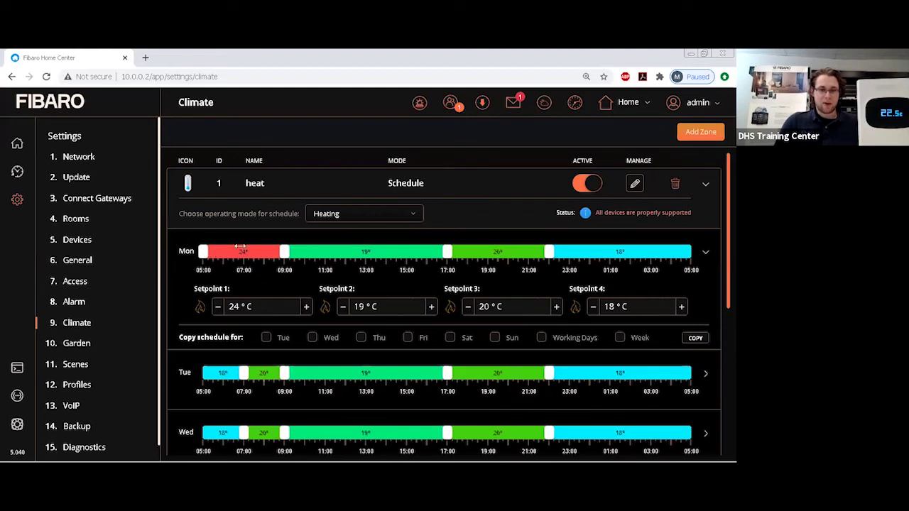
{"action": "left_click_drag", "start_coordinate": [245, 247], "coordinate": [306, 249]}
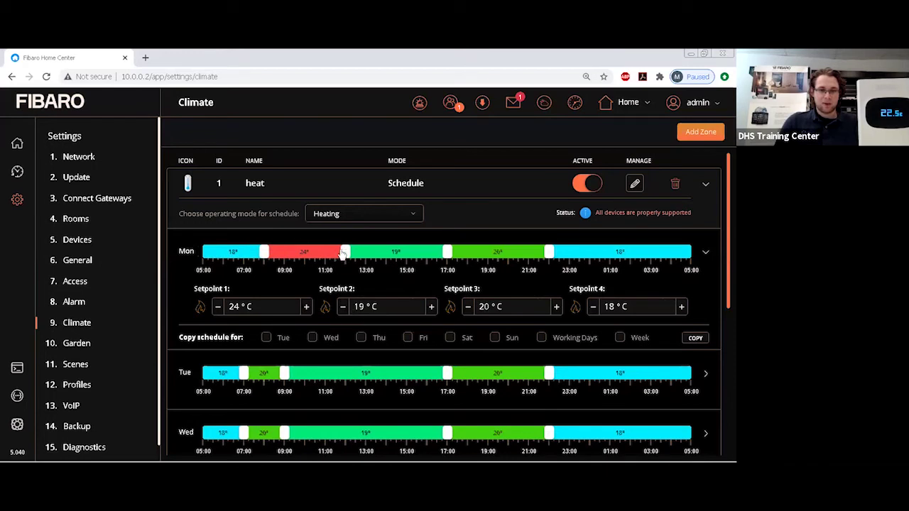
{"action": "left_click_drag", "start_coordinate": [343, 254], "coordinate": [256, 265]}
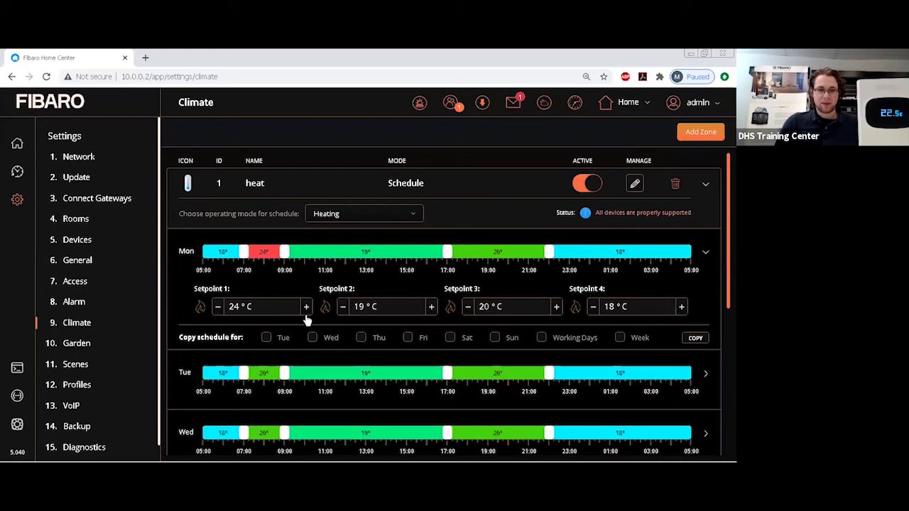
{"action": "left_click", "coordinate": [283, 302]}
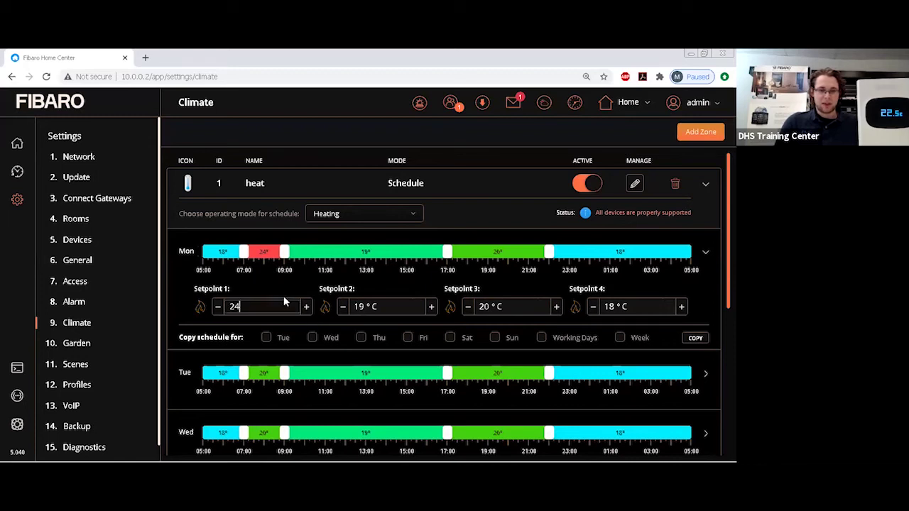
{"action": "key", "text": "Return"}
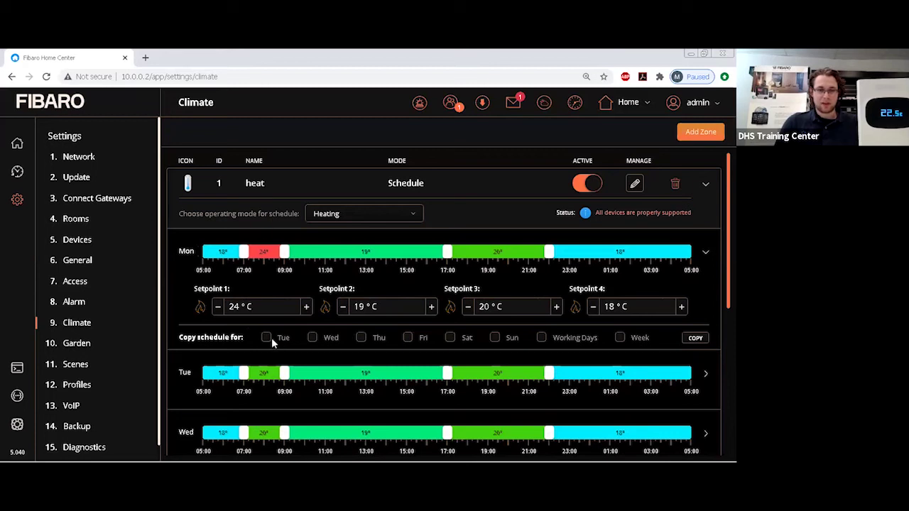
Step: Copy Monday's schedule to the working days, then to the whole week
{"action": "left_click", "coordinate": [542, 339]}
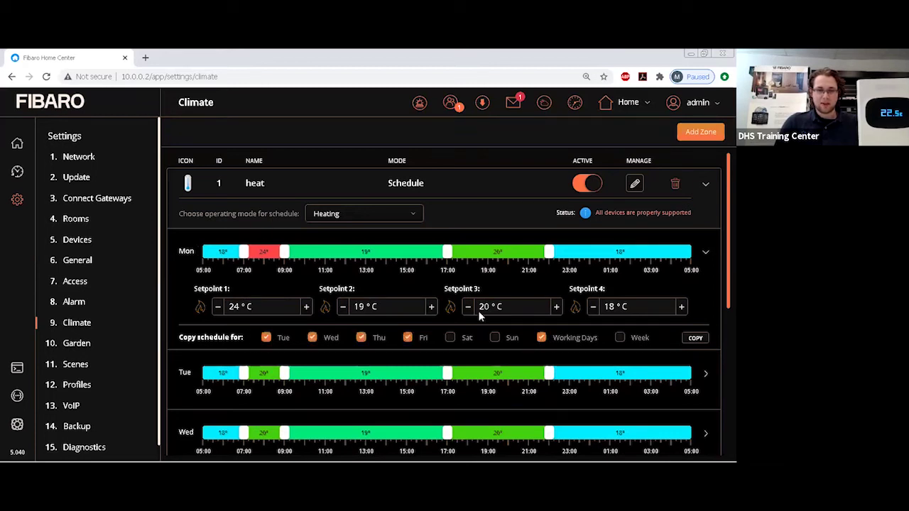
{"action": "left_click", "coordinate": [697, 340]}
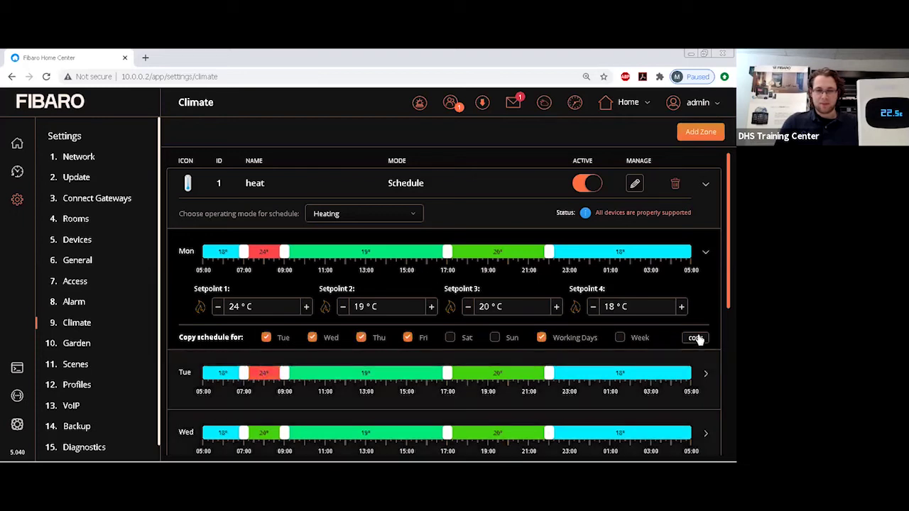
{"action": "scroll", "coordinate": [709, 293], "scroll_direction": "down", "scroll_amount": 1}
{"action": "scroll", "coordinate": [304, 309], "scroll_direction": "down", "scroll_amount": 1}
{"action": "scroll", "coordinate": [304, 309], "scroll_direction": "down", "scroll_amount": 3}
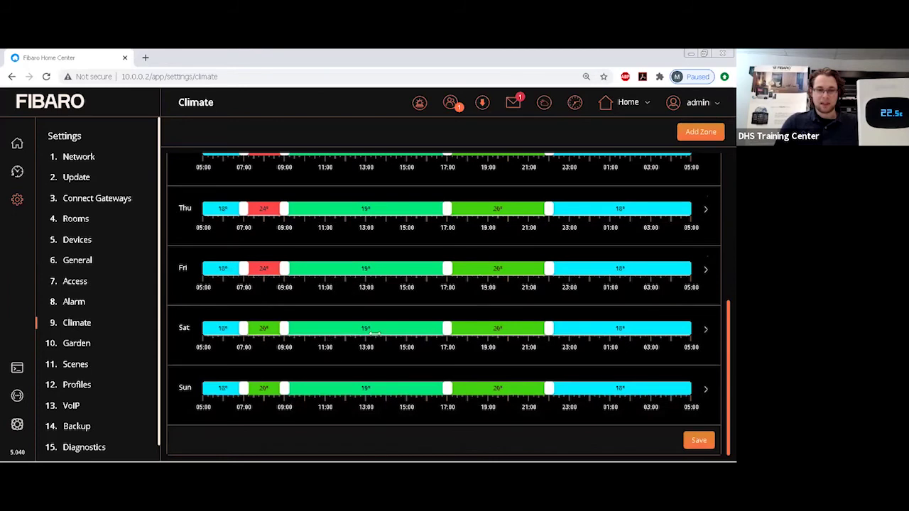
{"action": "scroll", "coordinate": [519, 288], "scroll_direction": "up", "scroll_amount": 5}
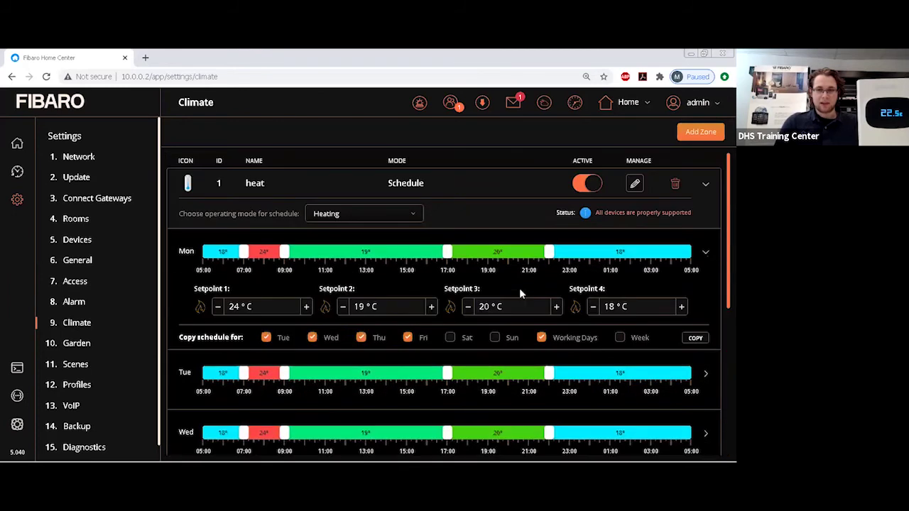
{"action": "left_click", "coordinate": [541, 338]}
{"action": "left_click", "coordinate": [620, 338]}
{"action": "left_click", "coordinate": [695, 338]}
{"action": "scroll", "coordinate": [693, 340], "scroll_direction": "down", "scroll_amount": 5}
{"action": "scroll", "coordinate": [693, 341], "scroll_direction": "up", "scroll_amount": 5}
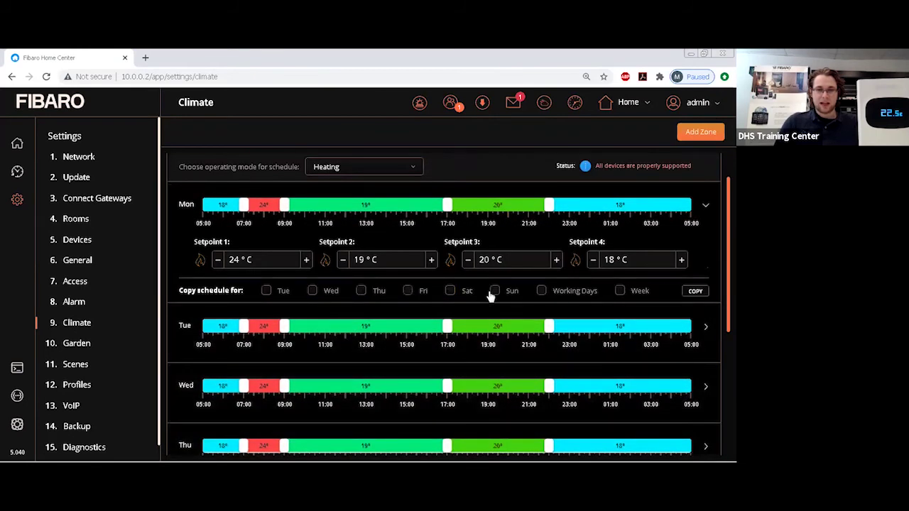
Step: Extend Monday's 24° period until 13:00 and copy it to Thursday and Friday
{"action": "left_click", "coordinate": [408, 292]}
{"action": "left_click", "coordinate": [361, 291]}
{"action": "left_click_drag", "start_coordinate": [282, 207], "coordinate": [370, 207]}
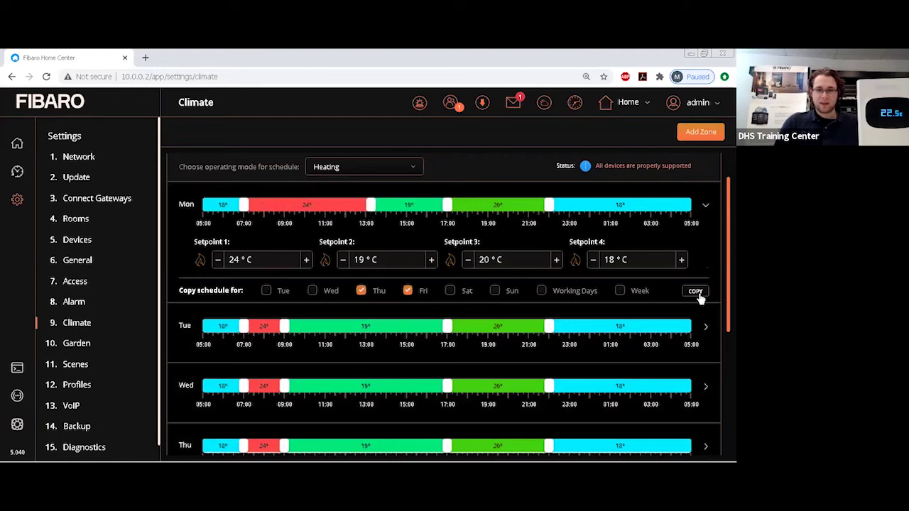
{"action": "left_click", "coordinate": [698, 292]}
{"action": "scroll", "coordinate": [307, 235], "scroll_direction": "up", "scroll_amount": 1}
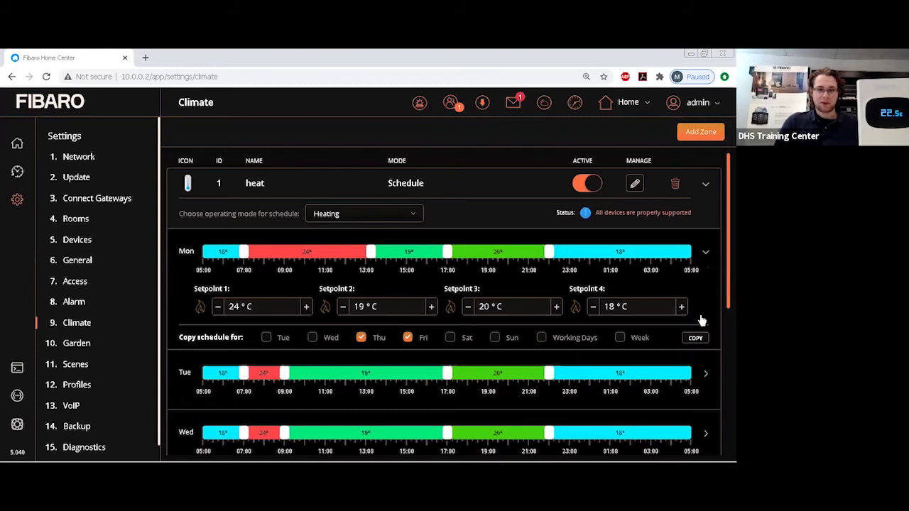
{"action": "left_click", "coordinate": [697, 336]}
{"action": "scroll", "coordinate": [701, 320], "scroll_direction": "down", "scroll_amount": 3}
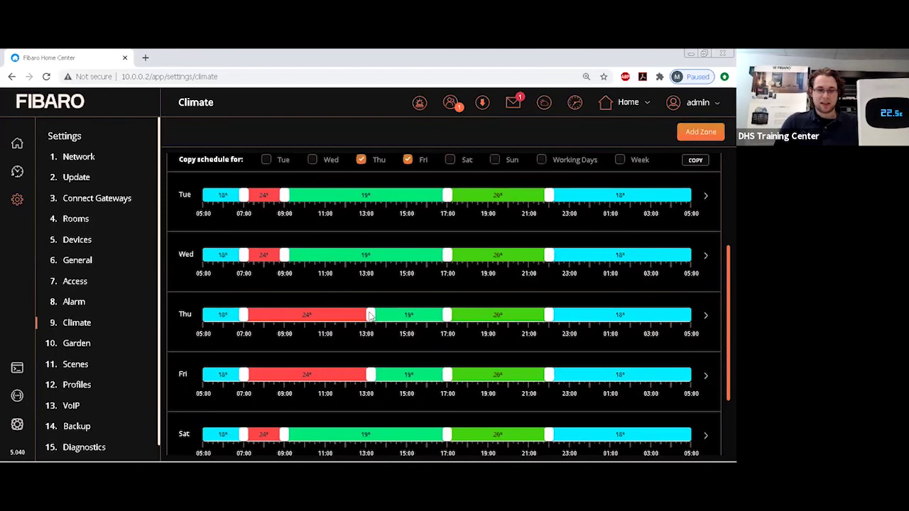
{"action": "scroll", "coordinate": [473, 348], "scroll_direction": "up", "scroll_amount": 2}
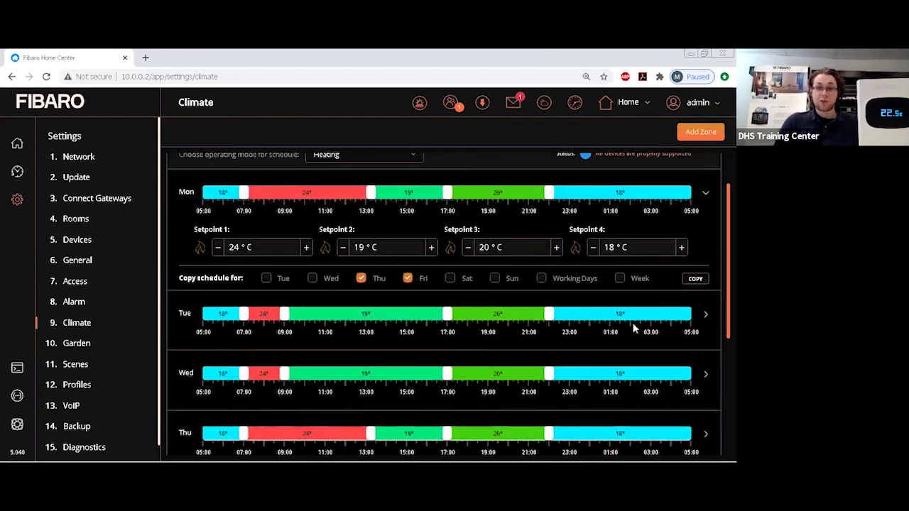
Step: Check Tuesday's and Wednesday's setpoints in the heating schedule
{"action": "left_click", "coordinate": [701, 316]}
{"action": "scroll", "coordinate": [702, 411], "scroll_direction": "down", "scroll_amount": 1}
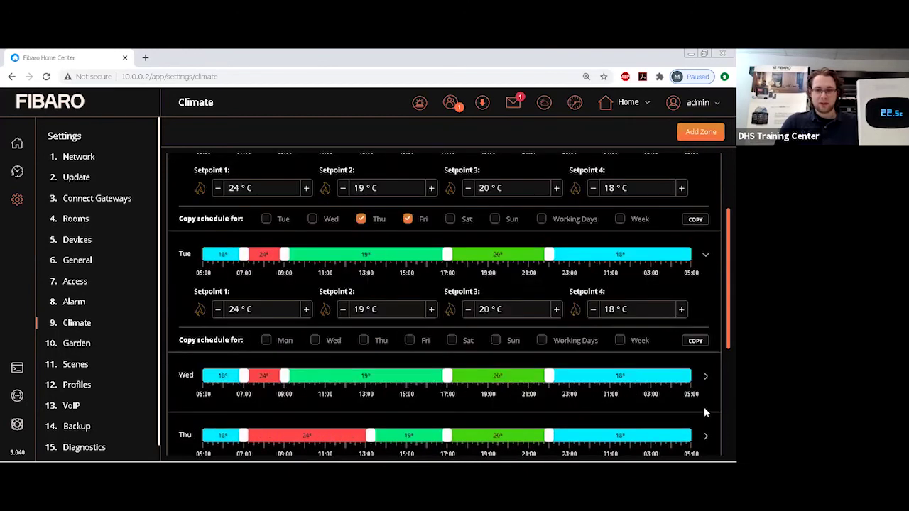
{"action": "left_click", "coordinate": [703, 376]}
{"action": "scroll", "coordinate": [696, 402], "scroll_direction": "down", "scroll_amount": 1}
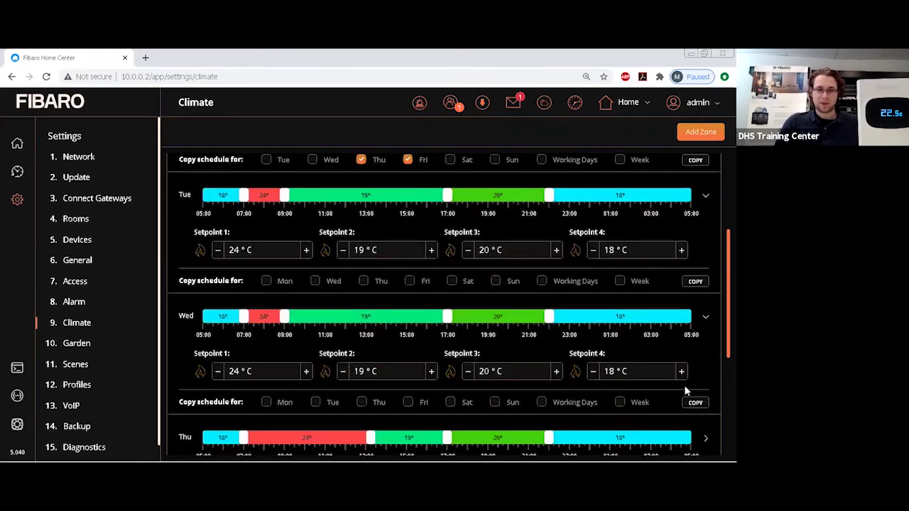
{"action": "scroll", "coordinate": [685, 387], "scroll_direction": "up", "scroll_amount": 1}
{"action": "scroll", "coordinate": [686, 390], "scroll_direction": "up", "scroll_amount": 2}
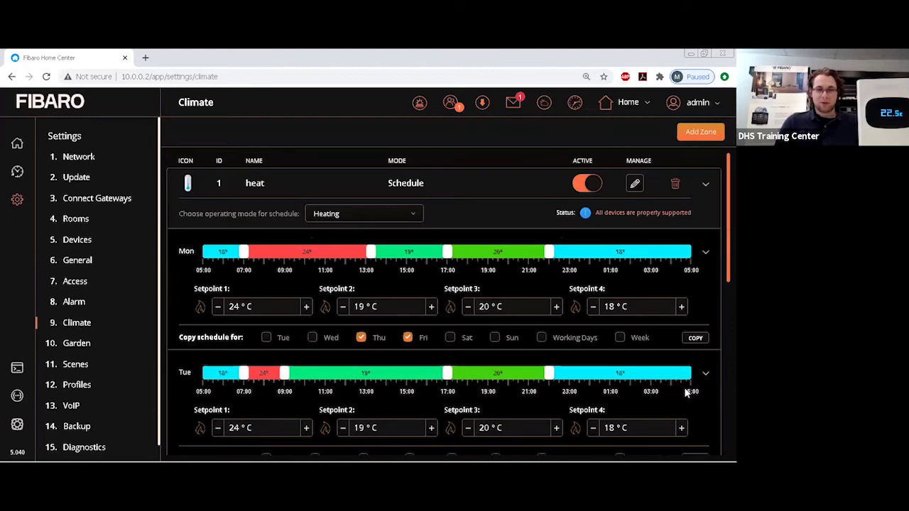
Step: Add a climate zone named 'cooling' containing the 32.0 device
{"action": "left_click", "coordinate": [688, 139]}
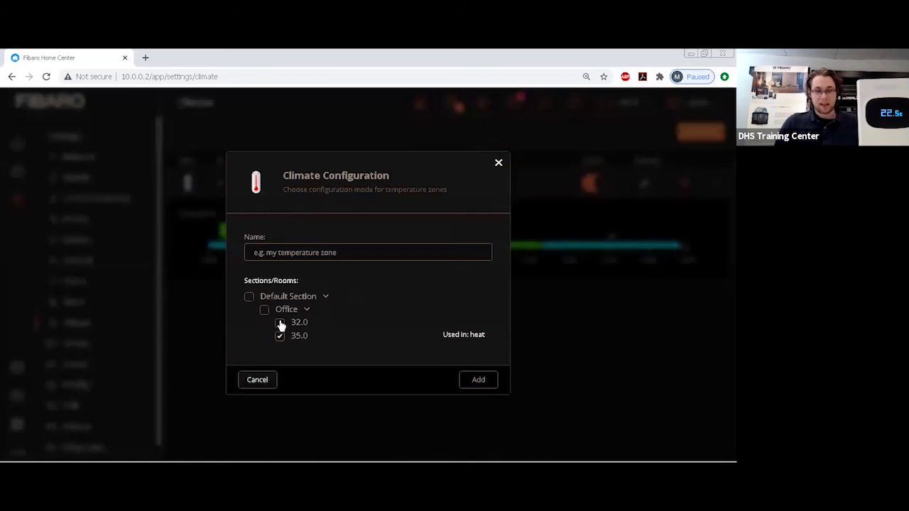
{"action": "left_click", "coordinate": [280, 323]}
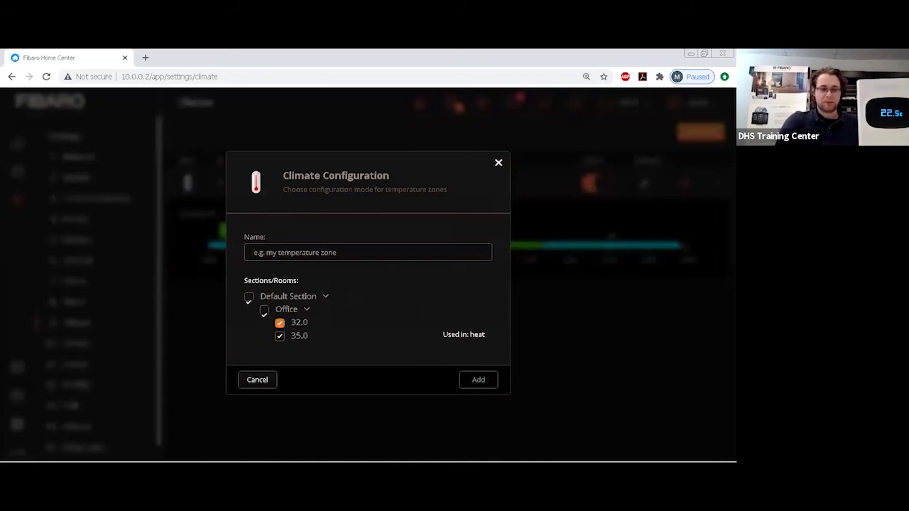
{"action": "left_click", "coordinate": [384, 252]}
{"action": "type", "text": "cooling"}
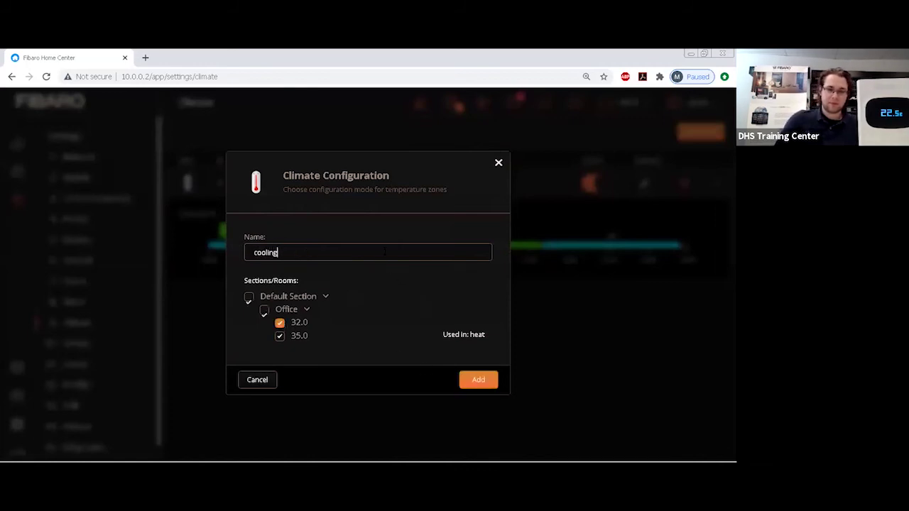
{"action": "left_click", "coordinate": [478, 382]}
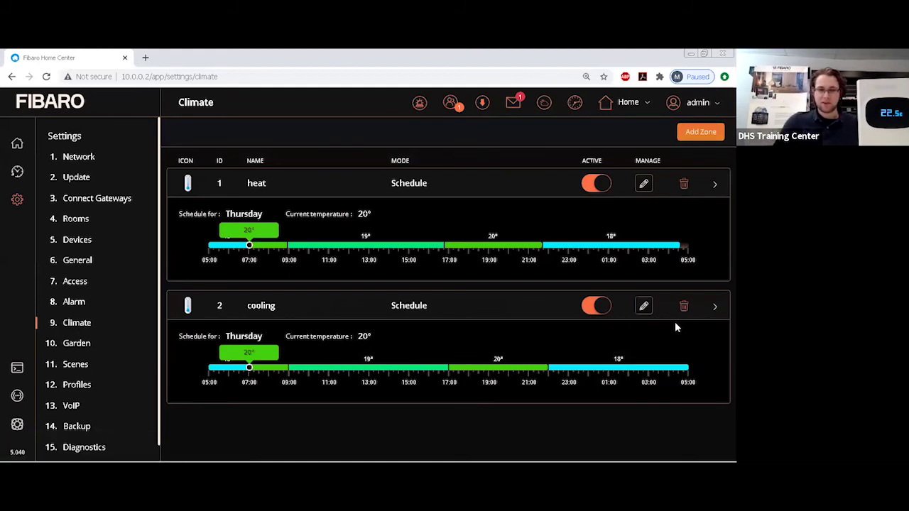
Step: Deactivate the heat zone and toggle the cooling zone off and back on
{"action": "left_click", "coordinate": [597, 183]}
{"action": "left_click", "coordinate": [595, 305]}
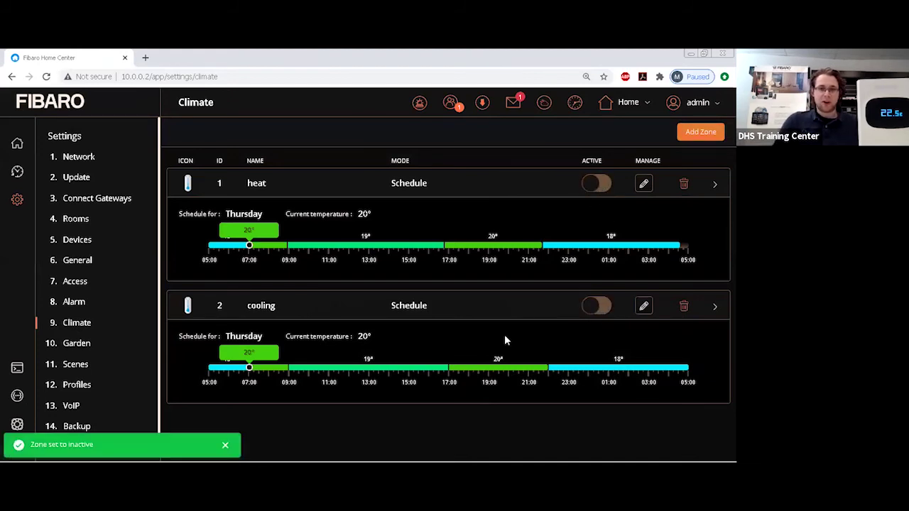
{"action": "left_click", "coordinate": [599, 307]}
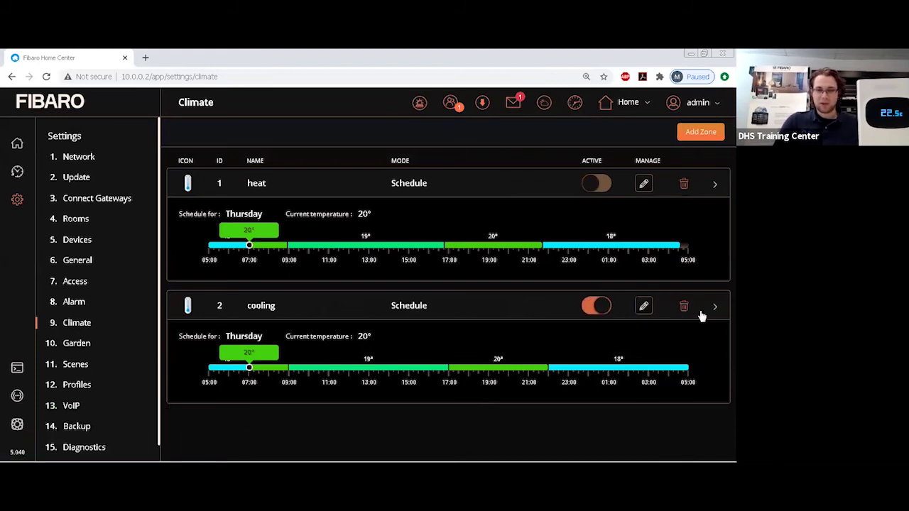
Step: Review the cooling zone's device selection, save it, and deactivate the zone
{"action": "left_click", "coordinate": [643, 307]}
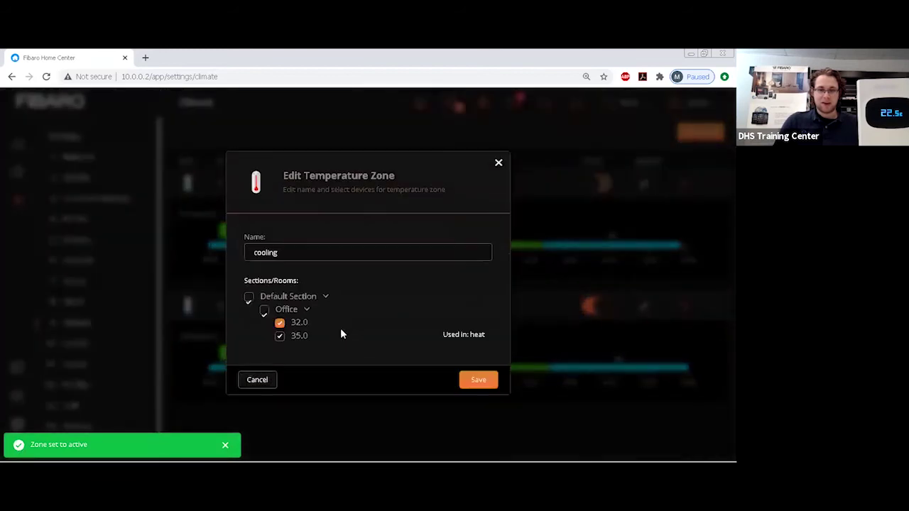
{"action": "double_click", "coordinate": [301, 323]}
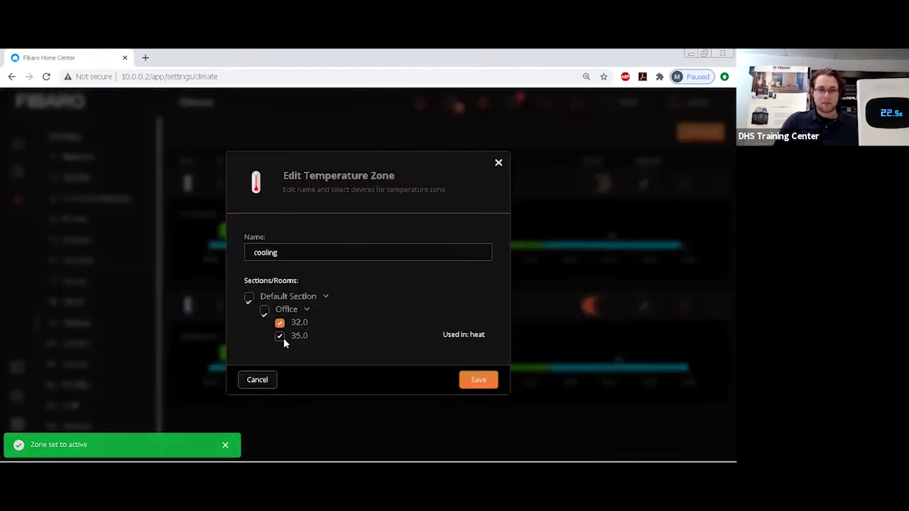
{"action": "left_click", "coordinate": [301, 341]}
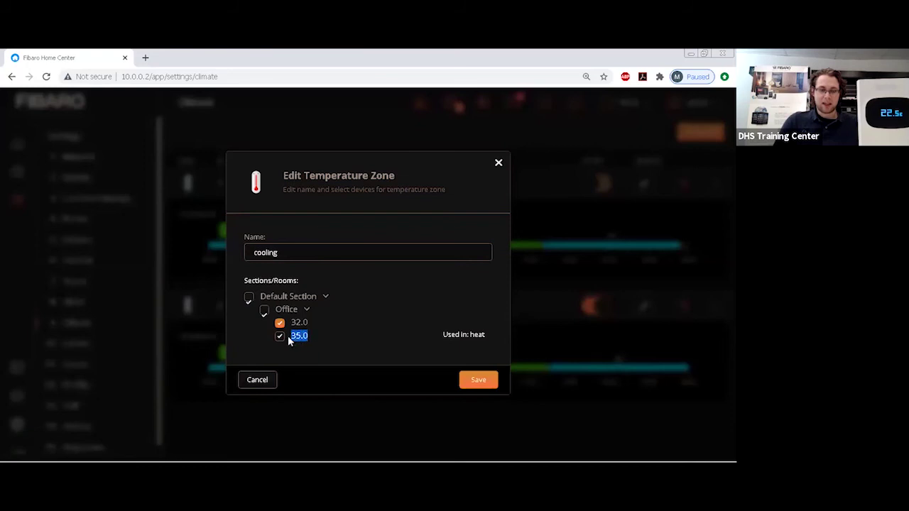
{"action": "left_click", "coordinate": [300, 337]}
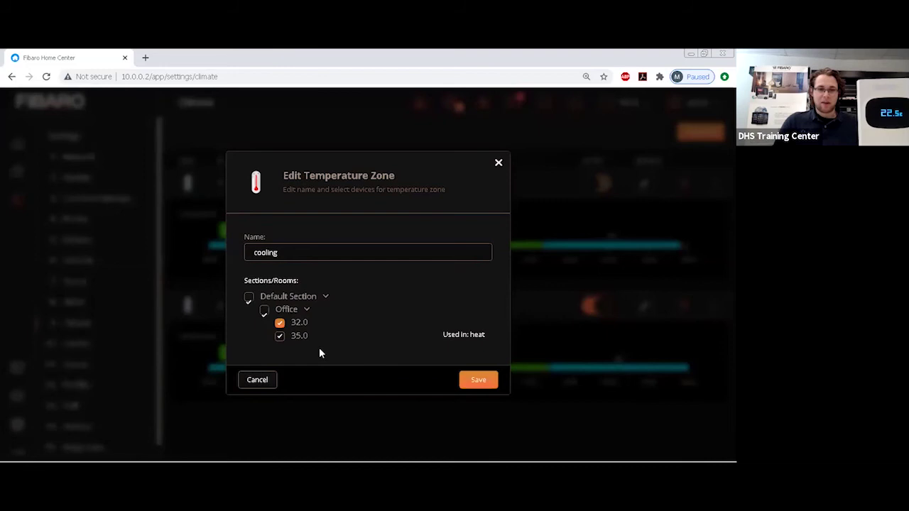
{"action": "left_click", "coordinate": [490, 379]}
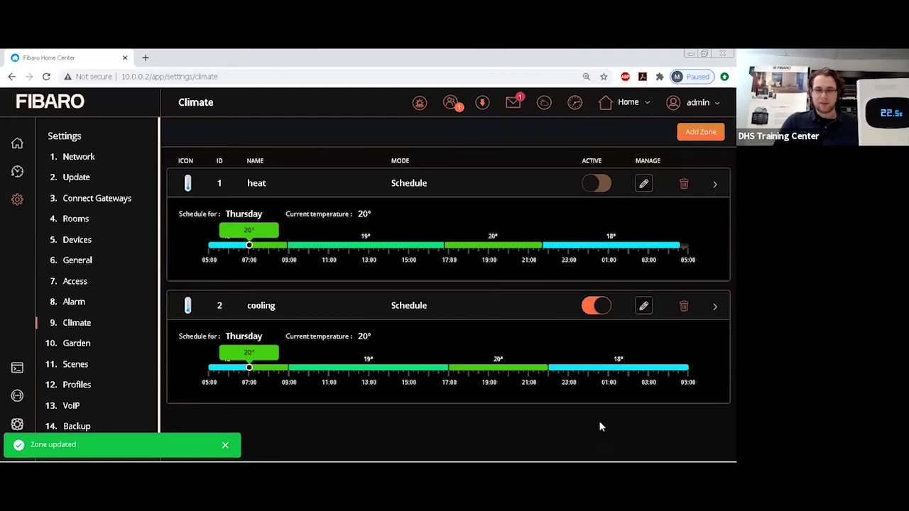
{"action": "left_click", "coordinate": [601, 309]}
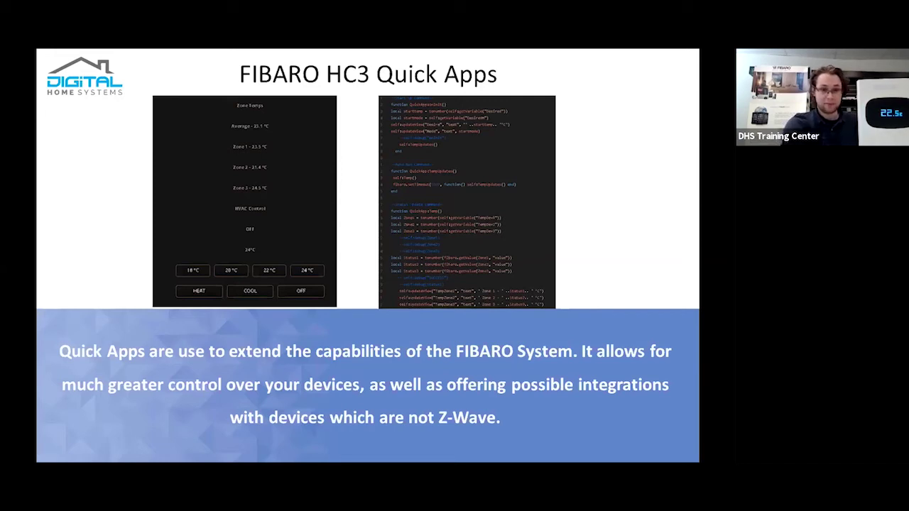
Step: Exit the PowerPoint slideshow with Esc to return to Normal view
{"action": "key", "text": "Escape"}
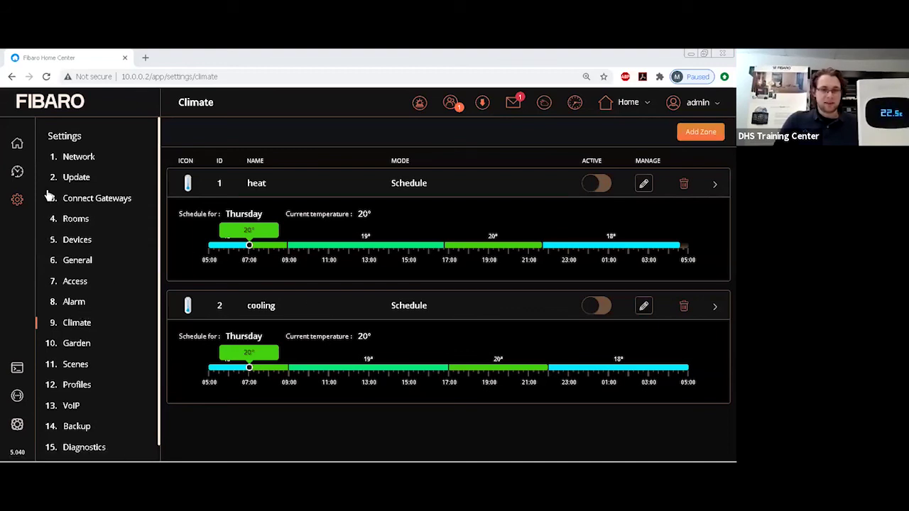
Step: Go to Settings > Devices and open the Add Device dialog
{"action": "left_click", "coordinate": [77, 242]}
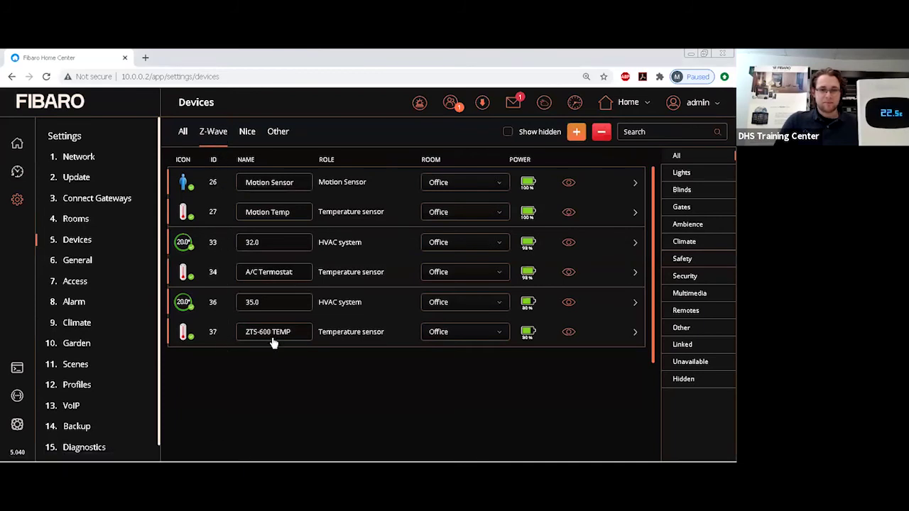
{"action": "left_click", "coordinate": [576, 135]}
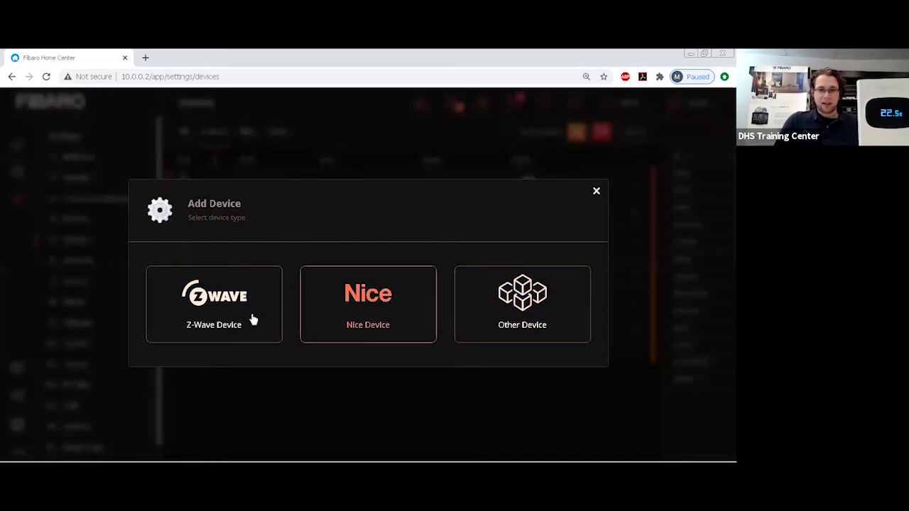
Step: Upload Temperature_Control.fqa as an Other device to import the Quick App
{"action": "left_click", "coordinate": [507, 313]}
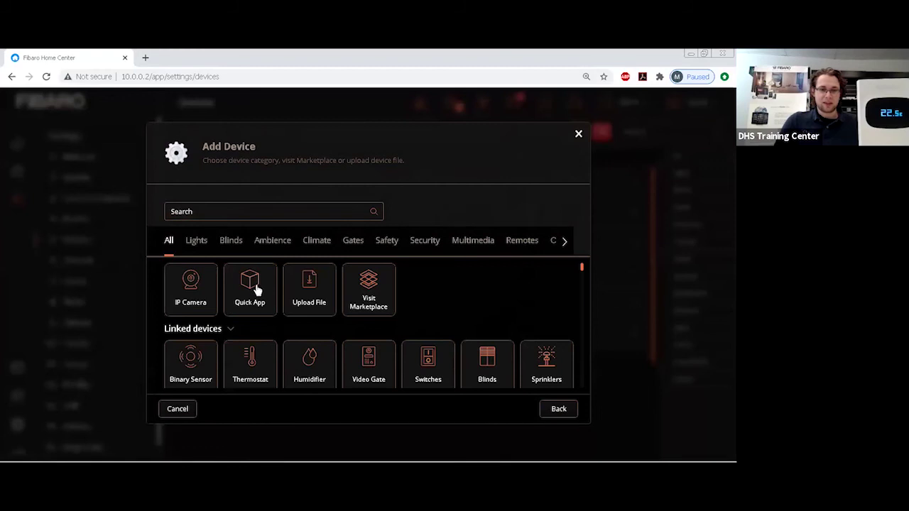
{"action": "left_click", "coordinate": [255, 288]}
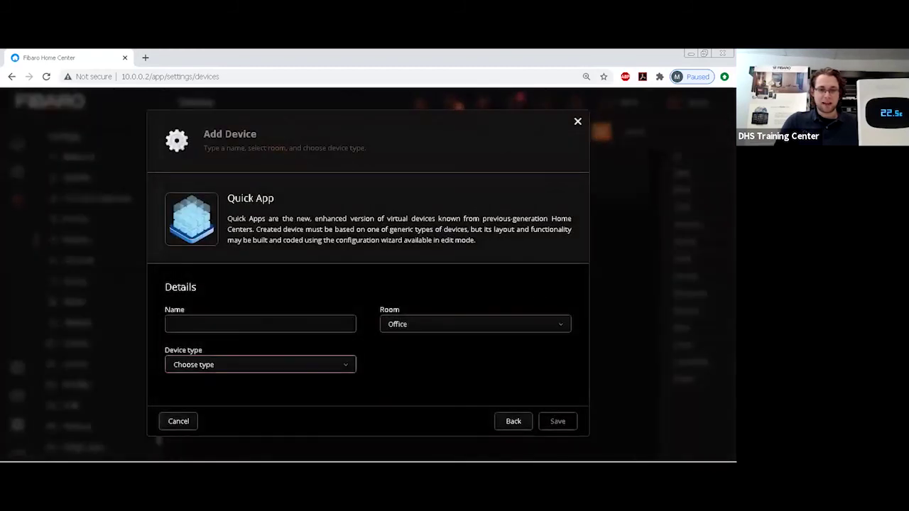
{"action": "left_click", "coordinate": [525, 428]}
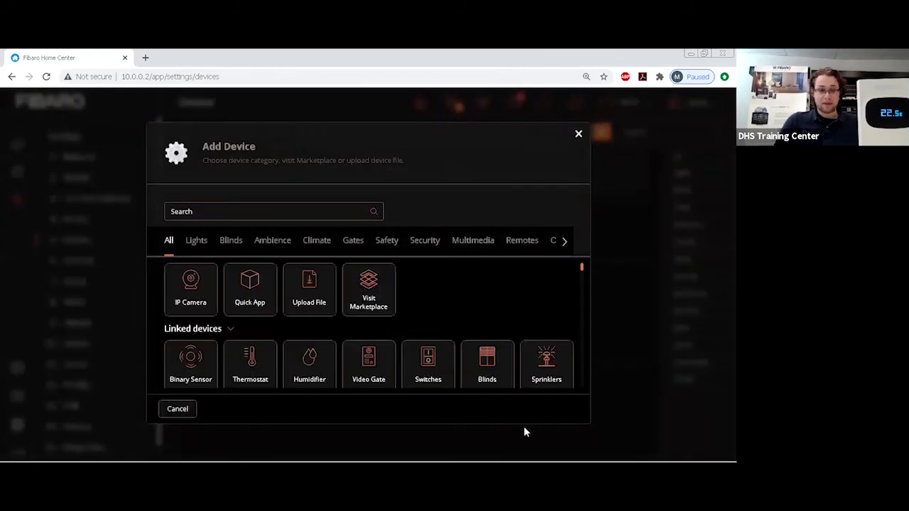
{"action": "left_click", "coordinate": [307, 286]}
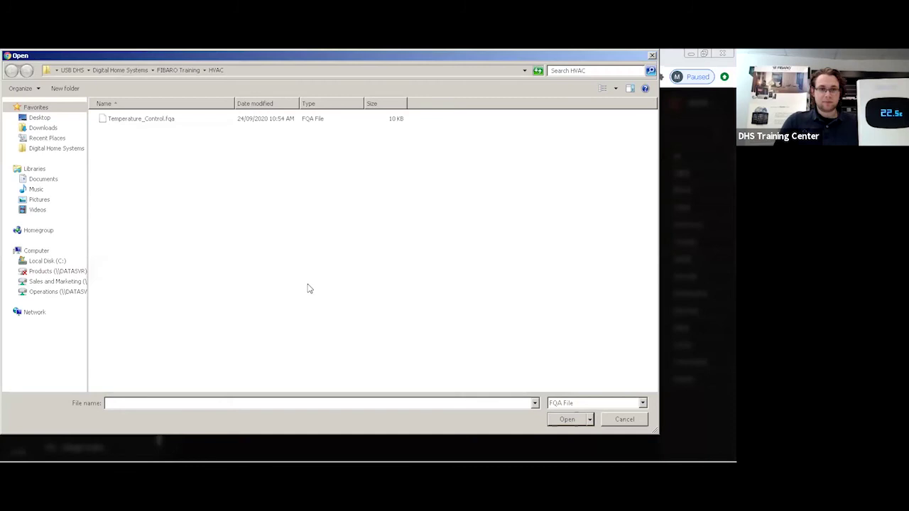
{"action": "left_click", "coordinate": [119, 118]}
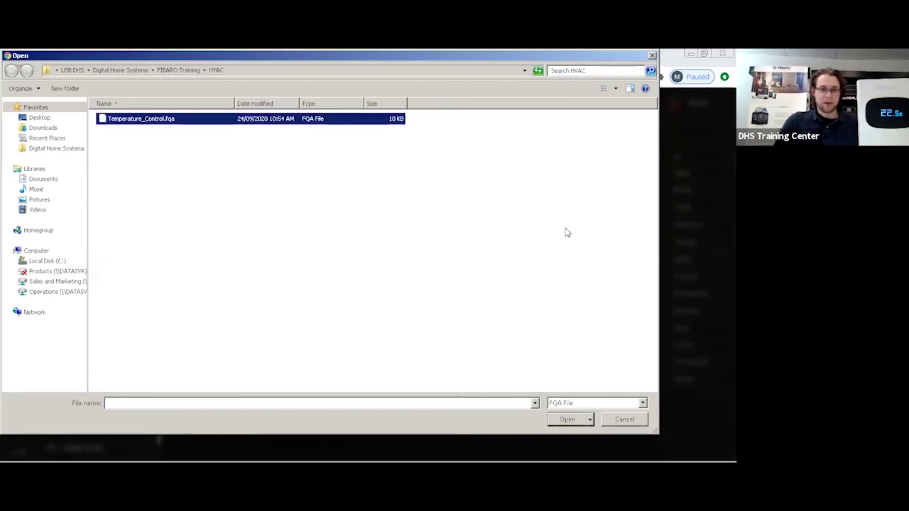
{"action": "left_click", "coordinate": [567, 421]}
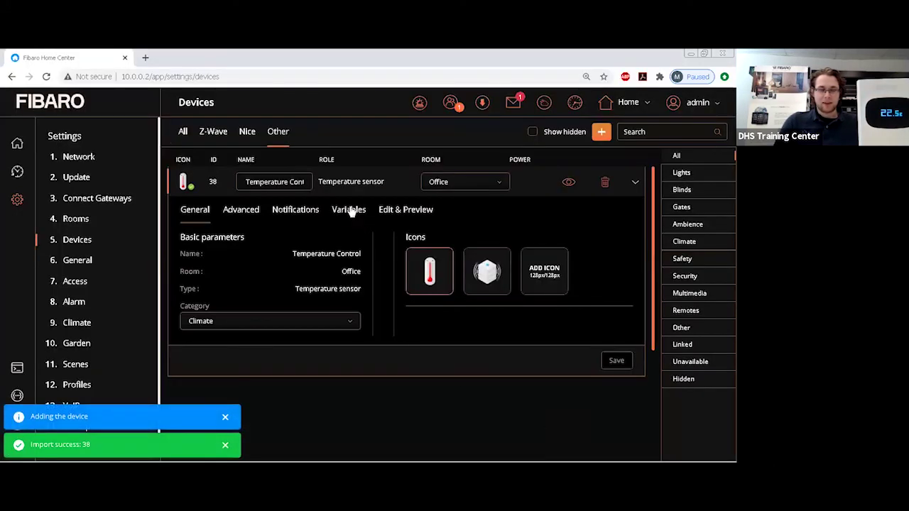
Step: Preview Quick App 38 and review its variables TempDev1-3, Desired and Desiredm
{"action": "left_click", "coordinate": [429, 211]}
{"action": "scroll", "coordinate": [341, 294], "scroll_direction": "down", "scroll_amount": 2}
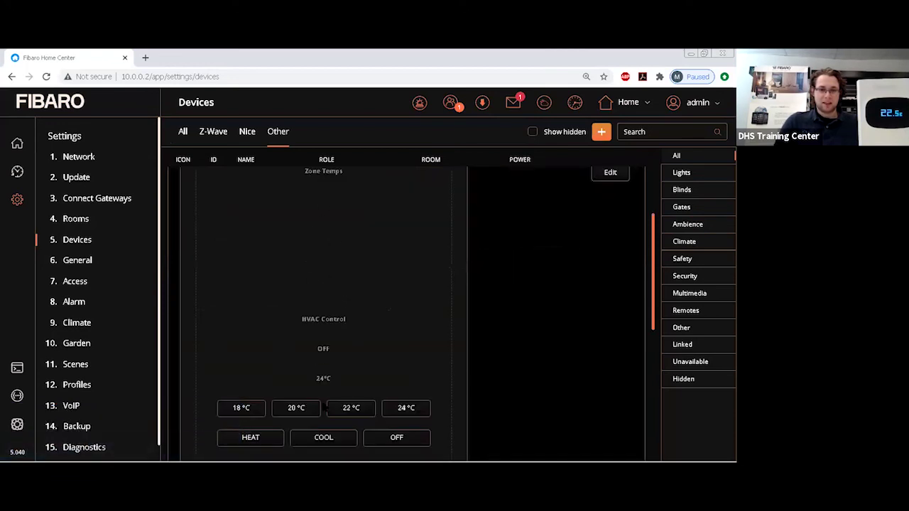
{"action": "scroll", "coordinate": [340, 270], "scroll_direction": "up", "scroll_amount": 2}
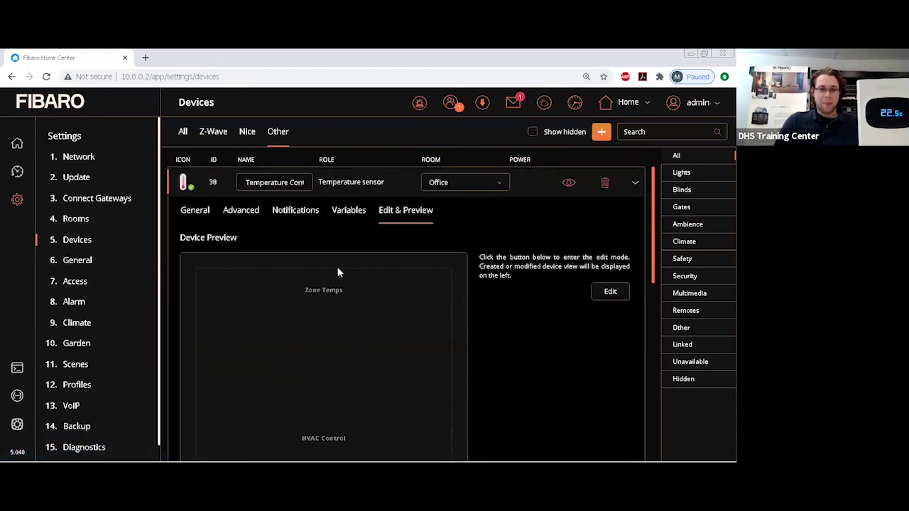
{"action": "left_click", "coordinate": [345, 218]}
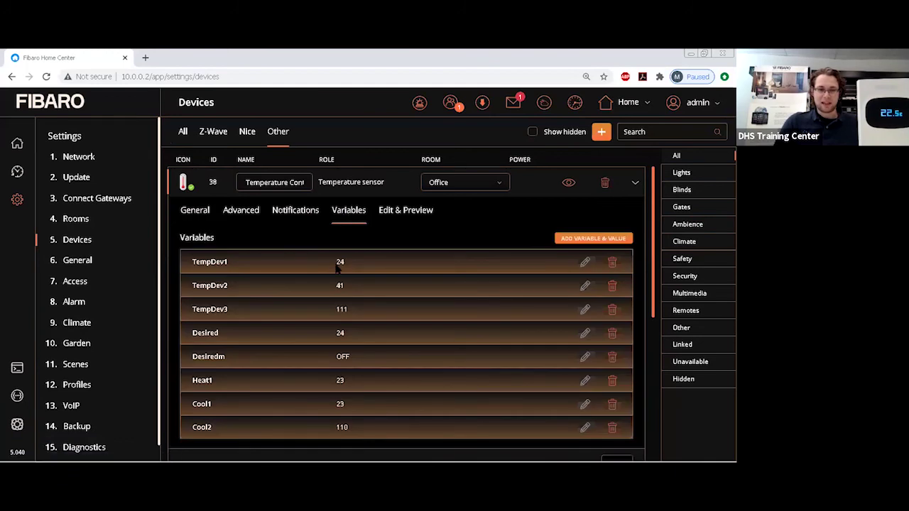
{"action": "left_click_drag", "start_coordinate": [338, 267], "coordinate": [359, 431]}
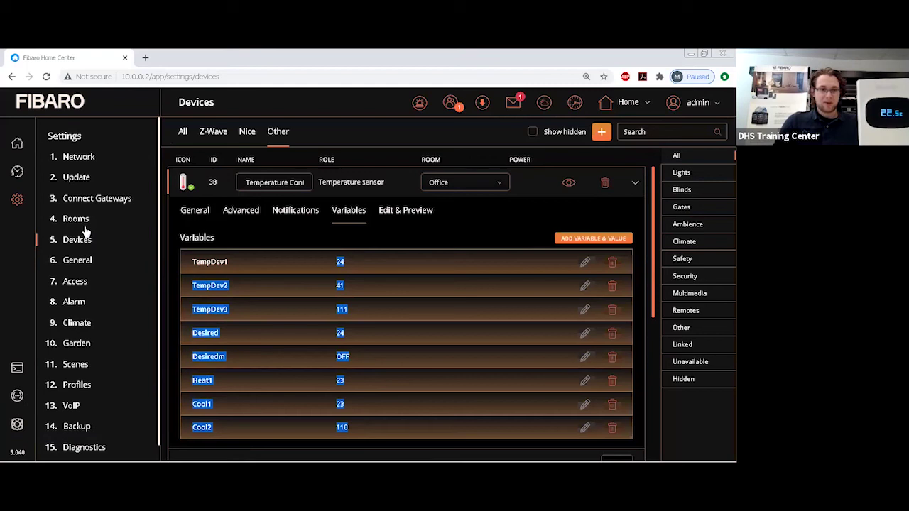
{"action": "left_click", "coordinate": [272, 299]}
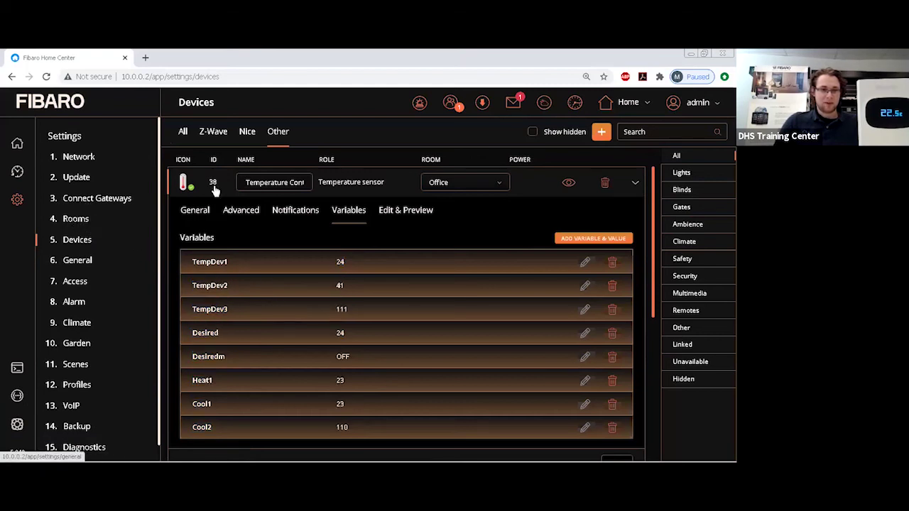
Step: Switch to the Z-Wave device list to see IDs 26, 27, 33, 34, 36 and 37
{"action": "left_click", "coordinate": [215, 132]}
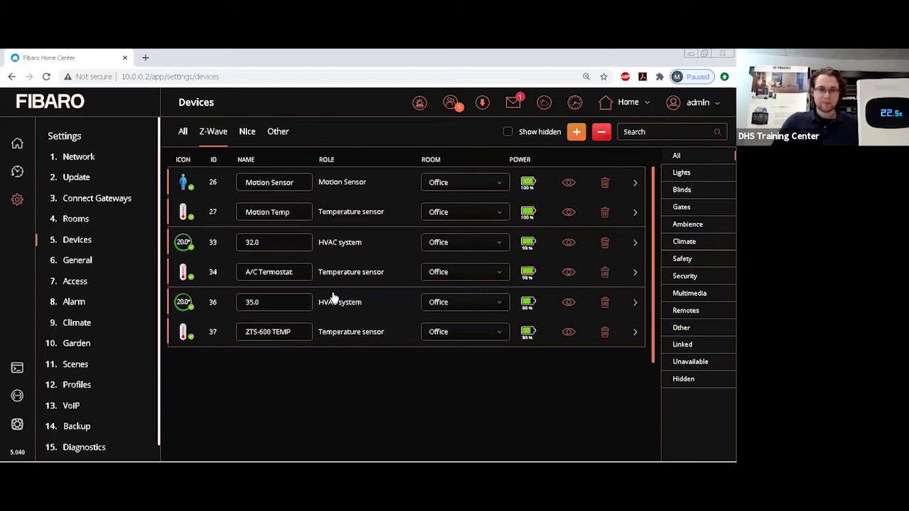
Step: Expand Quick App 38 among the Other devices and set TempDev1 to 27
{"action": "left_click", "coordinate": [285, 132]}
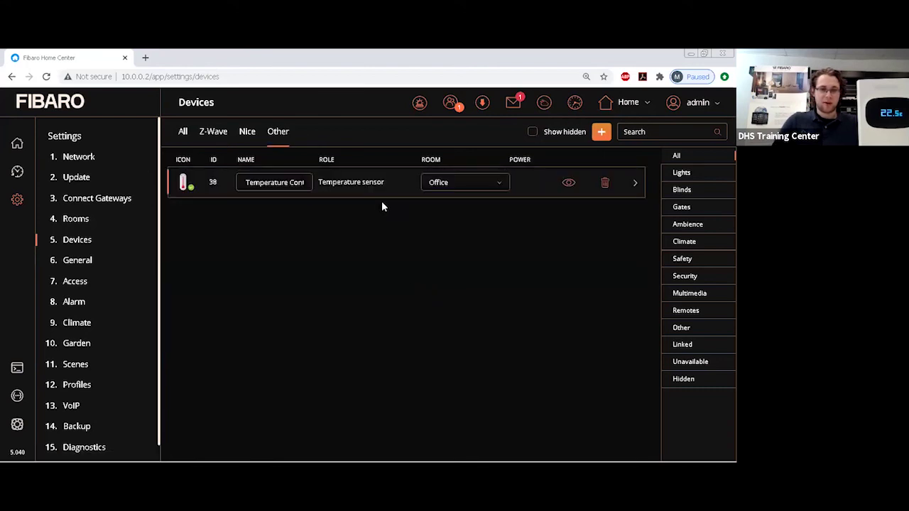
{"action": "left_click", "coordinate": [382, 185]}
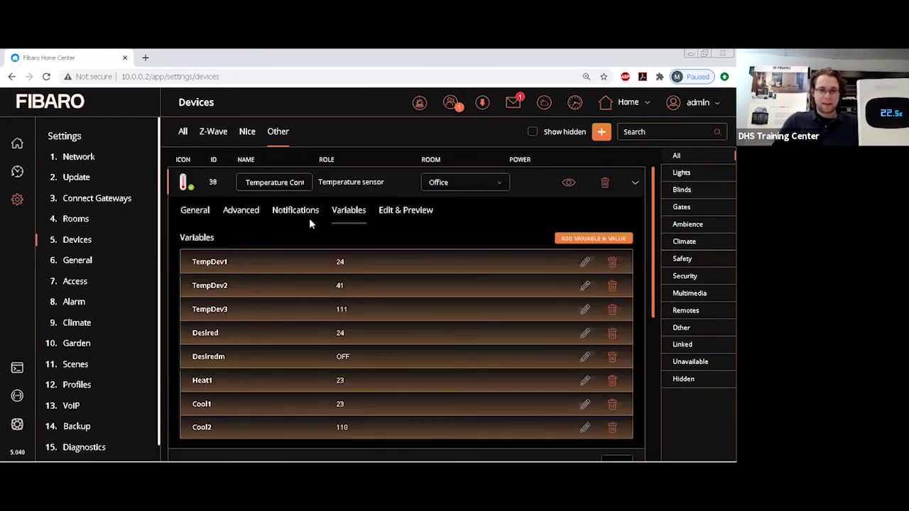
{"action": "left_click", "coordinate": [586, 264]}
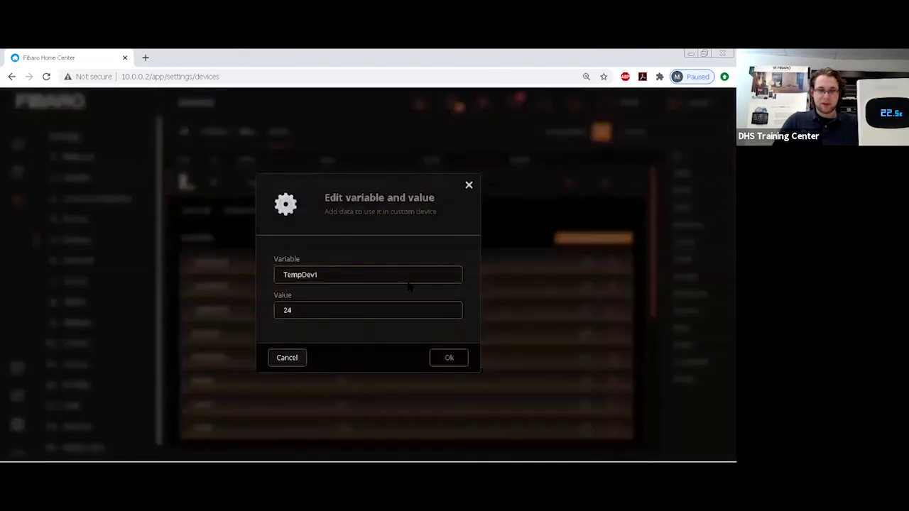
{"action": "type", "text": "27"}
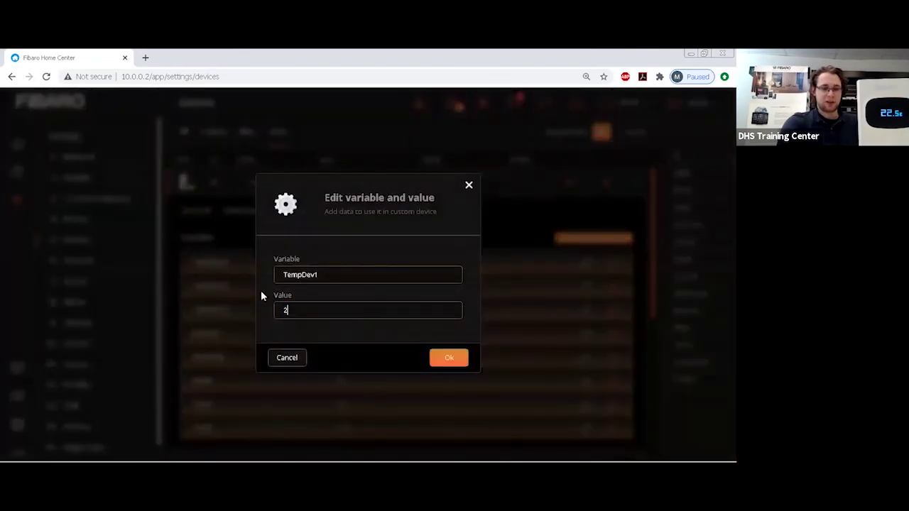
{"action": "left_click", "coordinate": [447, 359]}
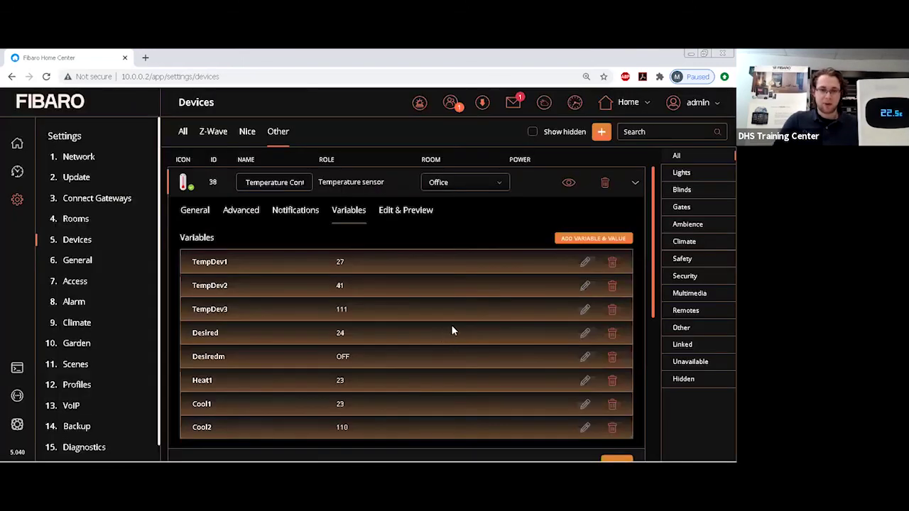
Step: Set TempDev2 to 34 and TempDev3 from 111 to 37
{"action": "left_click", "coordinate": [581, 287]}
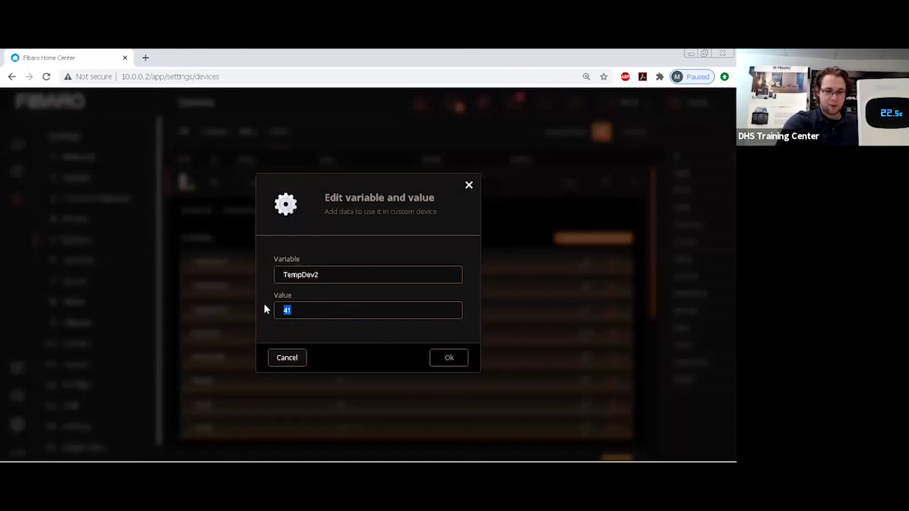
{"action": "type", "text": "34"}
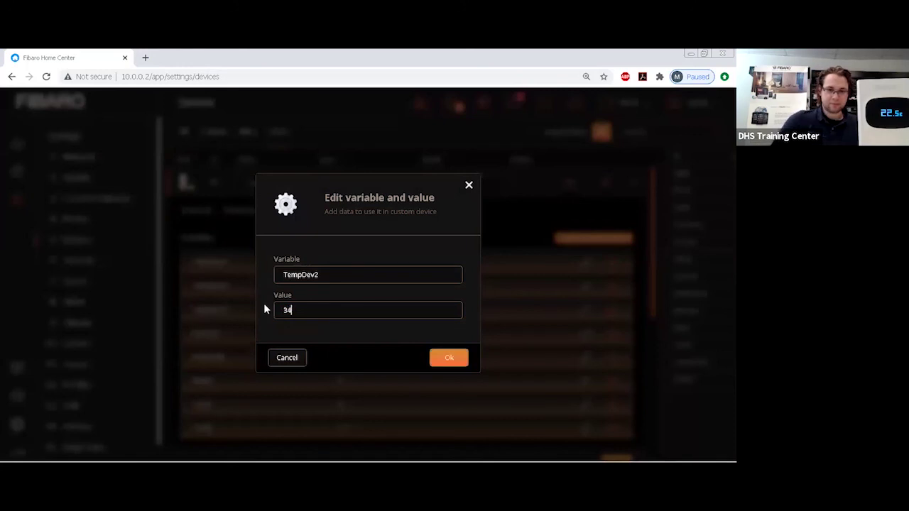
{"action": "left_click", "coordinate": [463, 355]}
{"action": "left_click", "coordinate": [584, 310]}
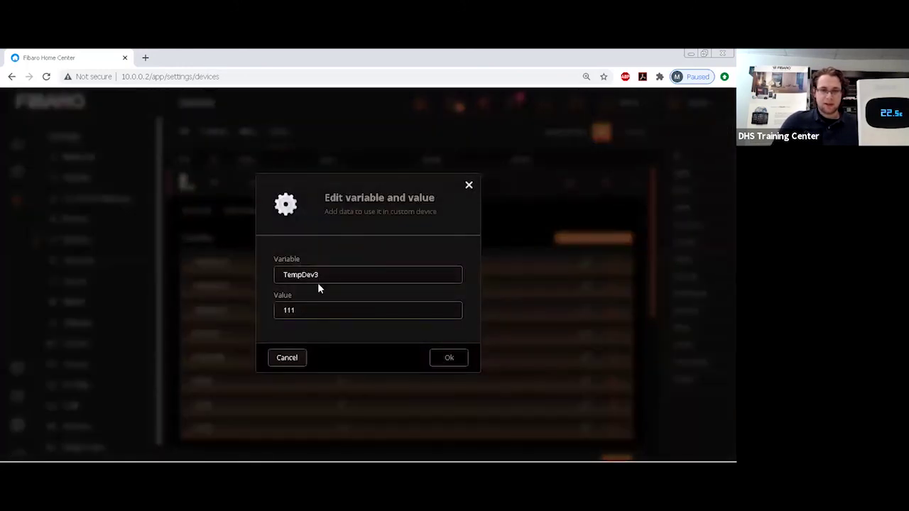
{"action": "left_click_drag", "start_coordinate": [302, 310], "coordinate": [247, 312]}
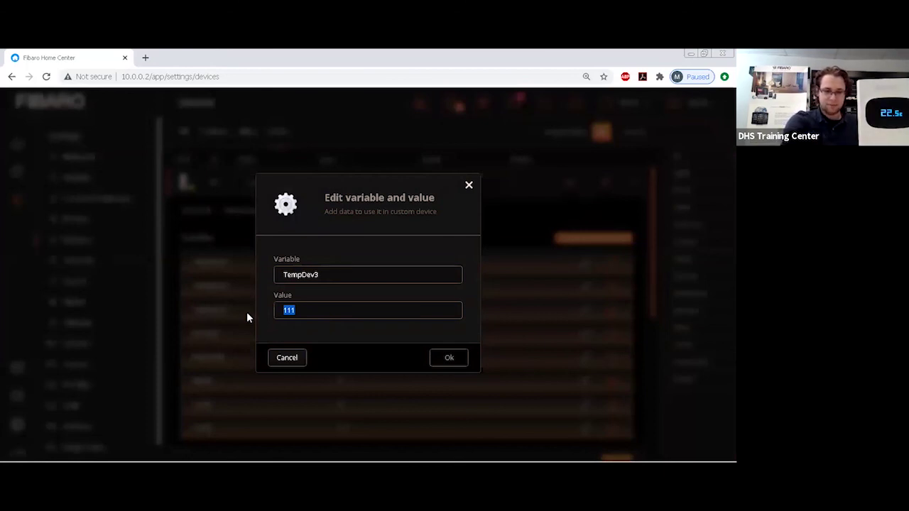
{"action": "type", "text": "37"}
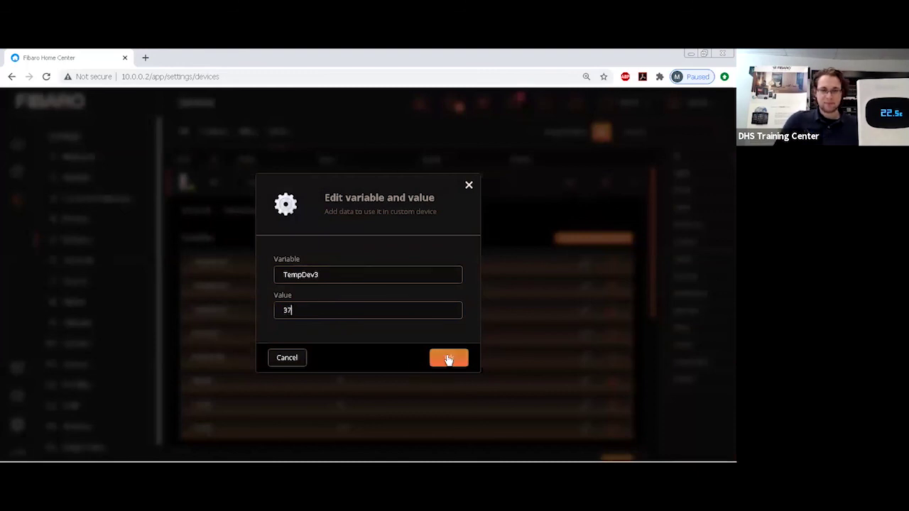
{"action": "left_click", "coordinate": [447, 359]}
{"action": "scroll", "coordinate": [505, 380], "scroll_direction": "down", "scroll_amount": 1}
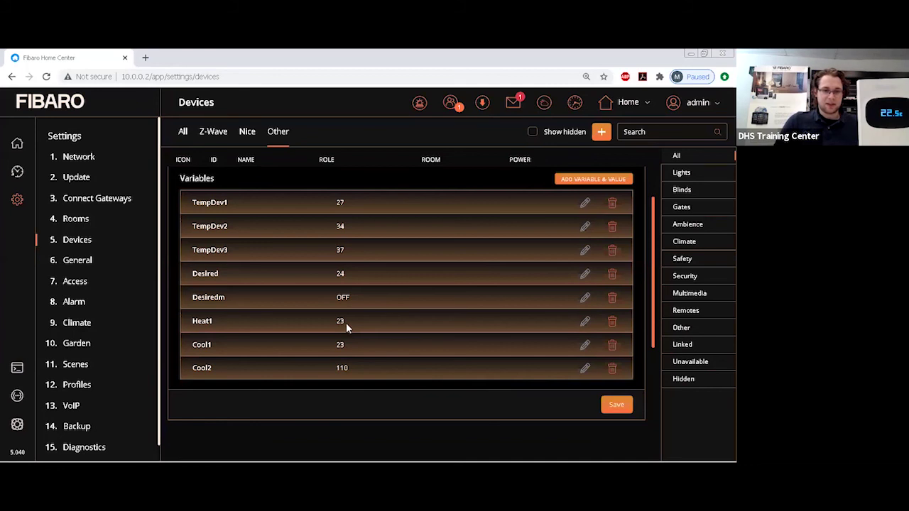
{"action": "left_click_drag", "start_coordinate": [353, 343], "coordinate": [340, 344]}
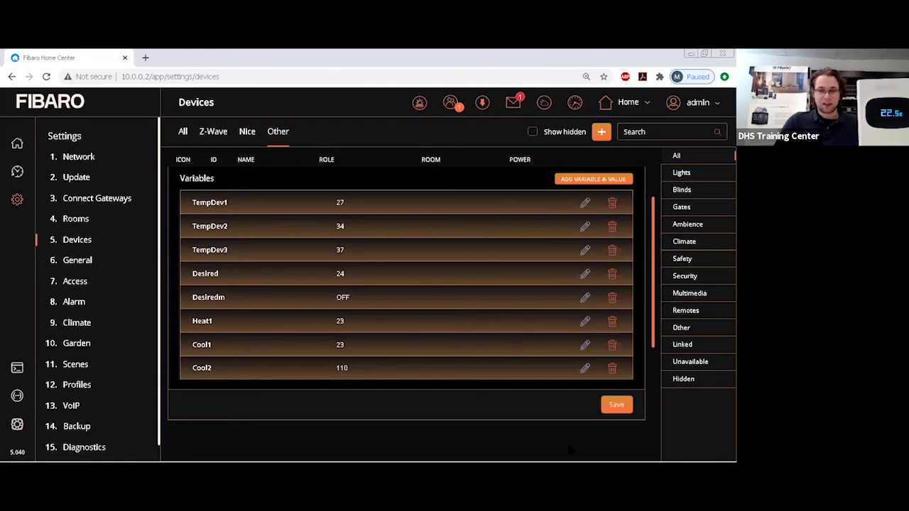
Step: Change the Heat1 variable to 36 and the Cool1 variable to 33
{"action": "left_click", "coordinate": [586, 323]}
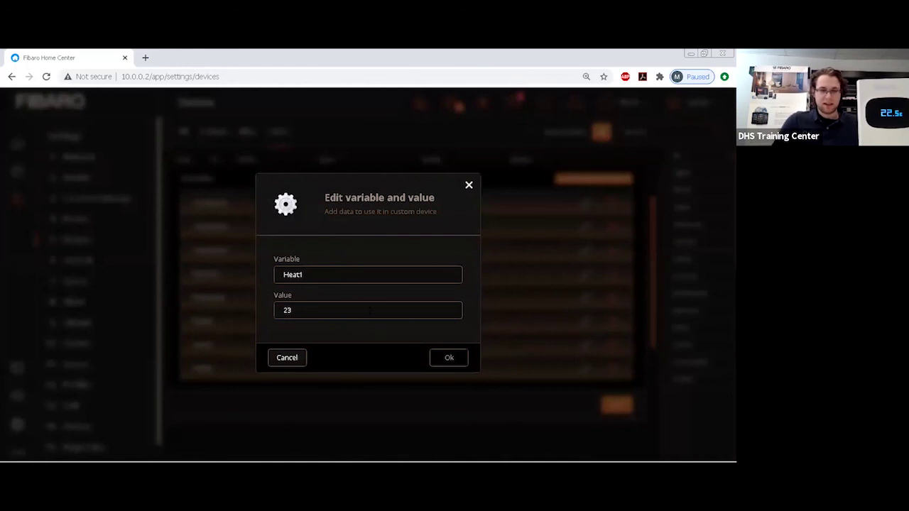
{"action": "left_click_drag", "start_coordinate": [369, 310], "coordinate": [180, 298]}
{"action": "type", "text": "36"}
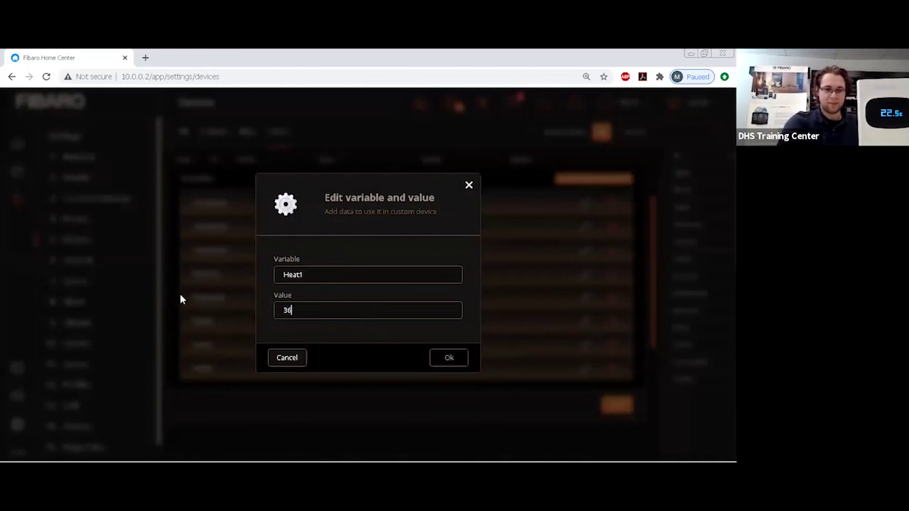
{"action": "left_click", "coordinate": [463, 363]}
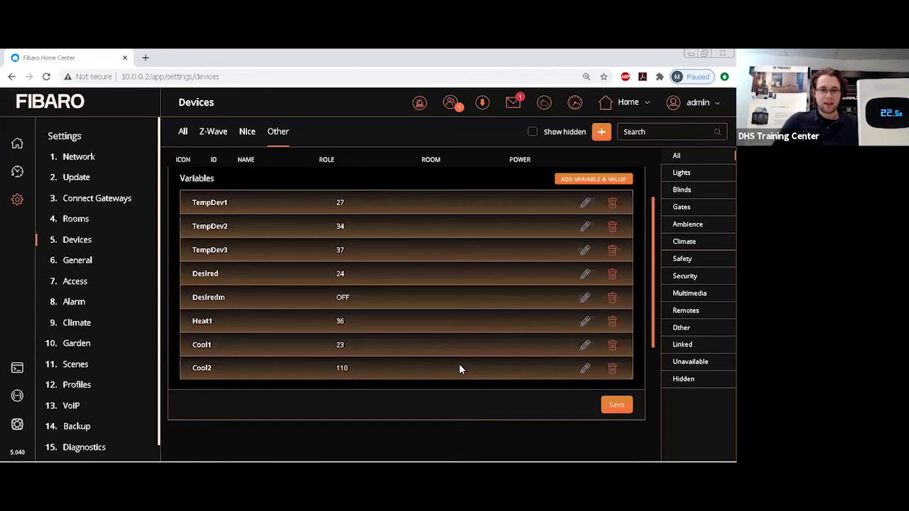
{"action": "left_click", "coordinate": [585, 345]}
{"action": "left_click_drag", "start_coordinate": [302, 310], "coordinate": [249, 321]}
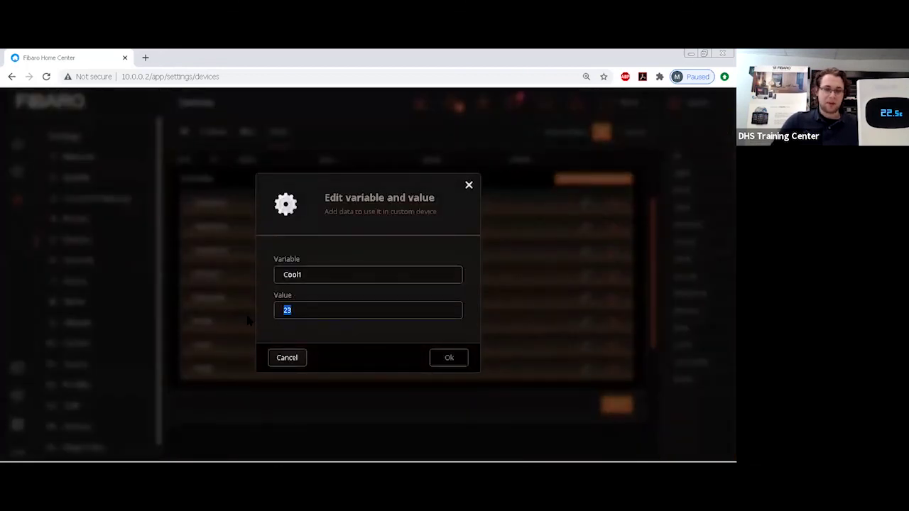
{"action": "type", "text": "33"}
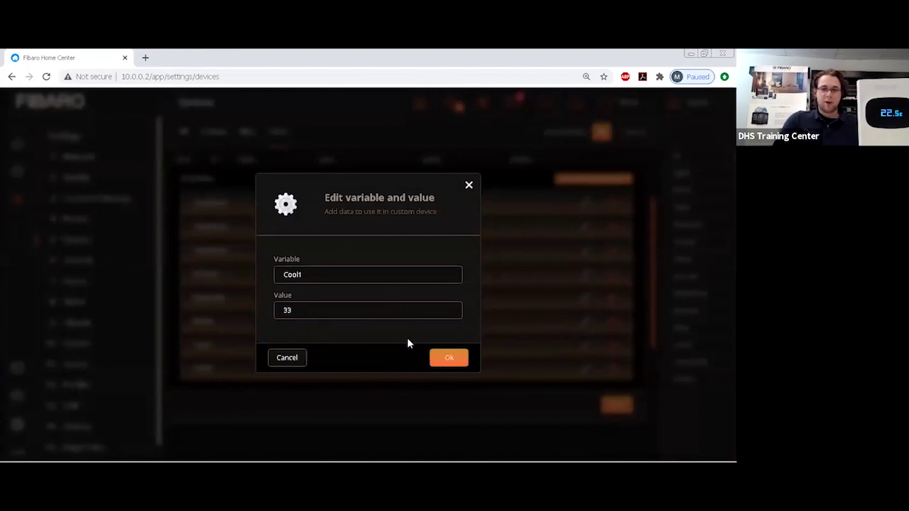
{"action": "left_click", "coordinate": [441, 360]}
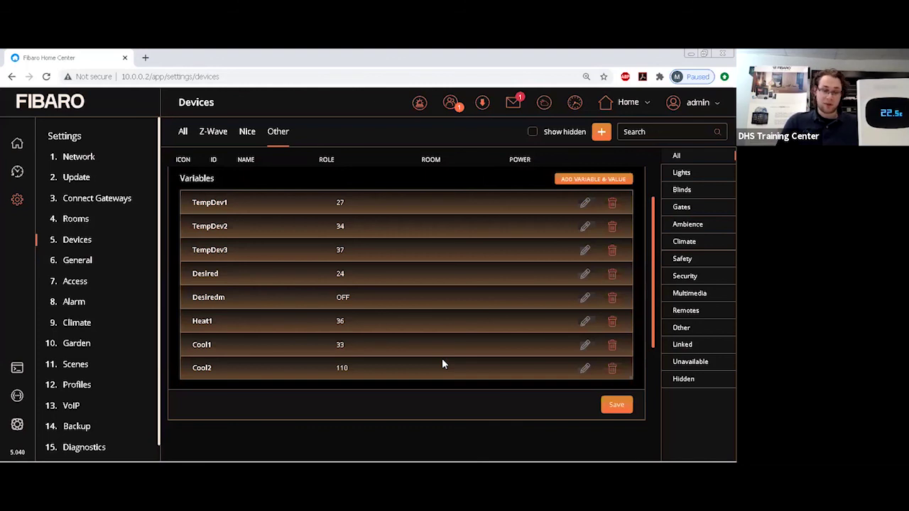
Step: Replace Cool2's value 110 with 36 and save the Quick App variables
{"action": "left_click", "coordinate": [584, 371]}
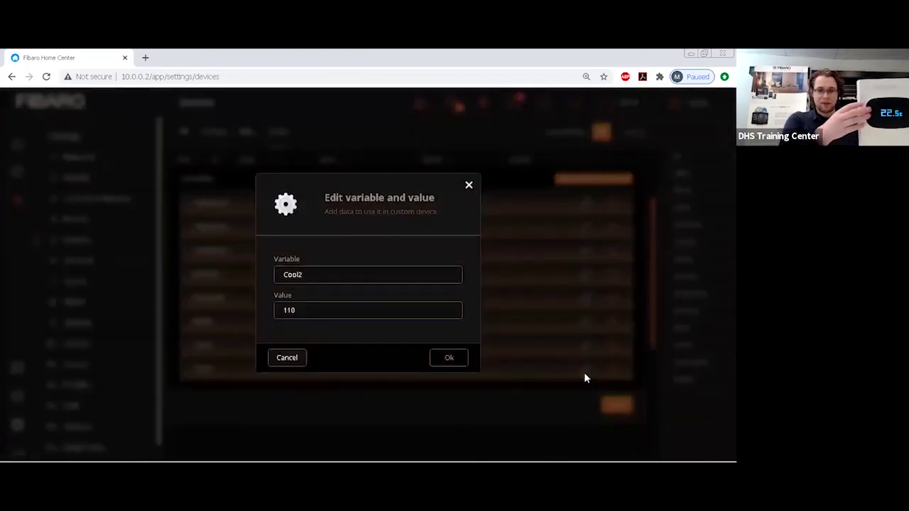
{"action": "left_click", "coordinate": [329, 307]}
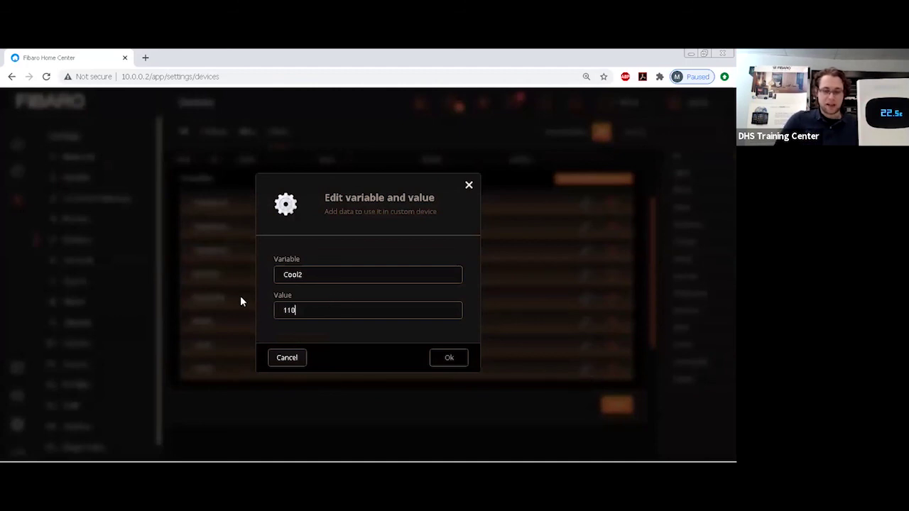
{"action": "key", "text": "ctrl+a"}
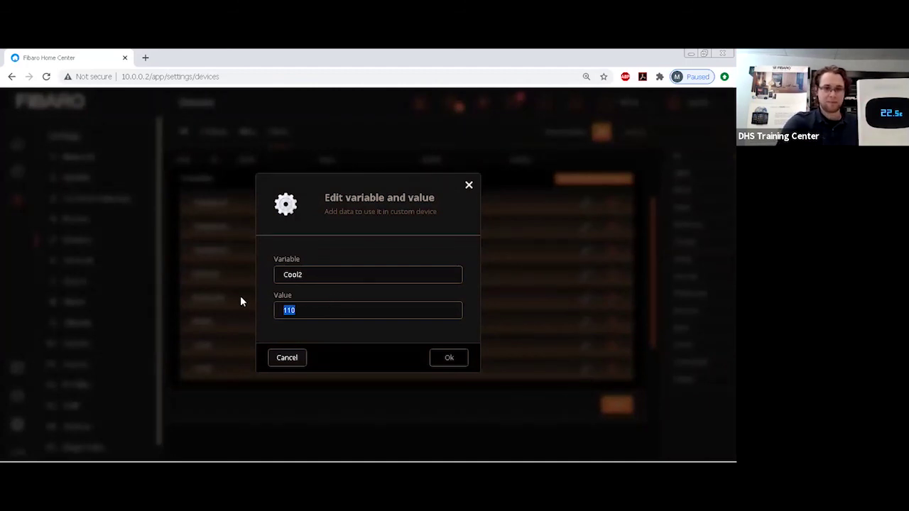
{"action": "type", "text": "36"}
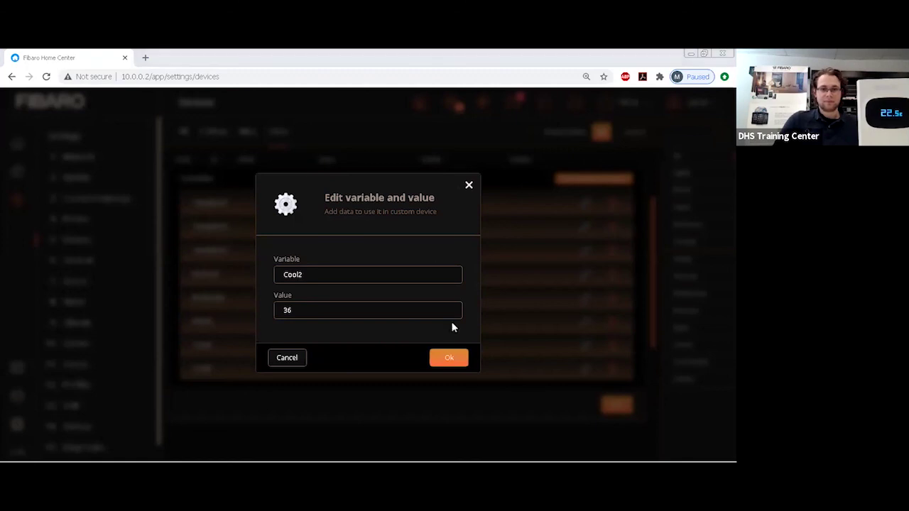
{"action": "left_click", "coordinate": [458, 358]}
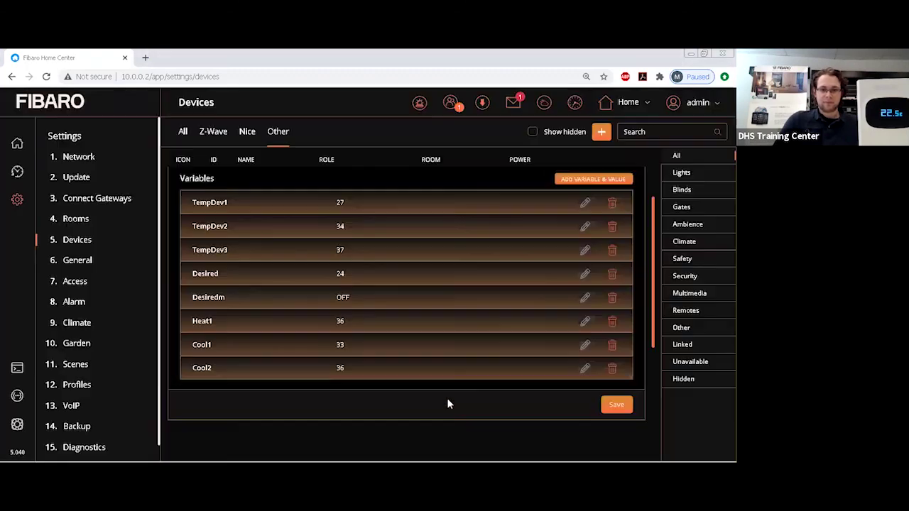
{"action": "left_click", "coordinate": [618, 406]}
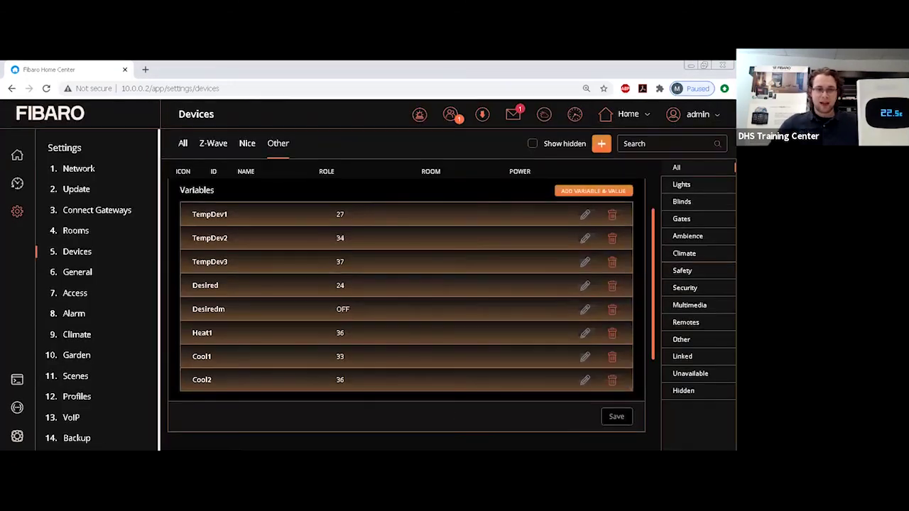
Step: Open the Quick App's Edit & Preview device preview
{"action": "scroll", "coordinate": [321, 298], "scroll_direction": "up", "scroll_amount": 1}
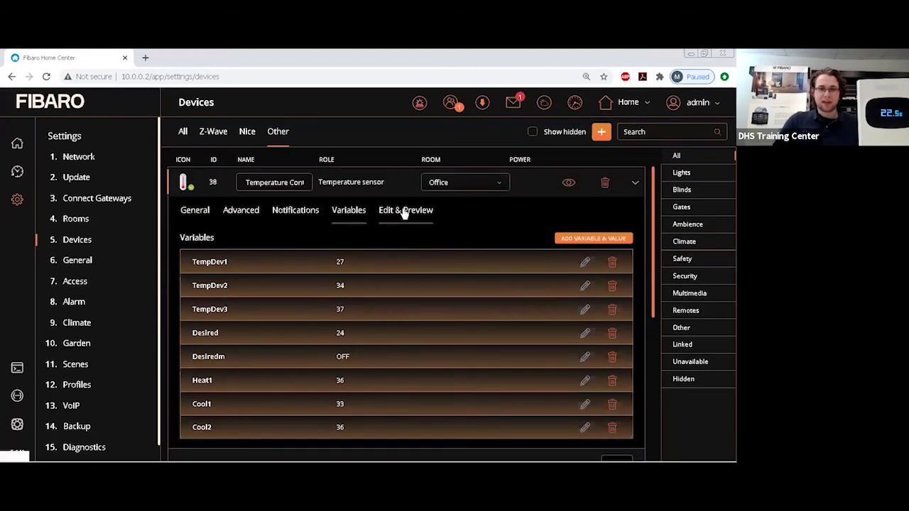
{"action": "left_click", "coordinate": [407, 221]}
{"action": "scroll", "coordinate": [448, 288], "scroll_direction": "down", "scroll_amount": 1}
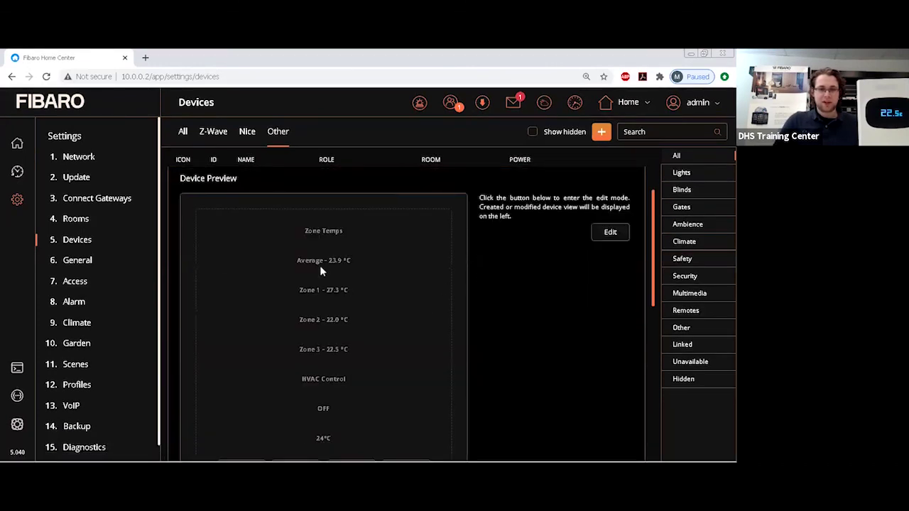
Step: Review the Zone 1 (27.3 °C) and Zone 3 (22.5 °C) readings alongside the 23.9 °C average
{"action": "left_click_drag", "start_coordinate": [298, 288], "coordinate": [323, 320]}
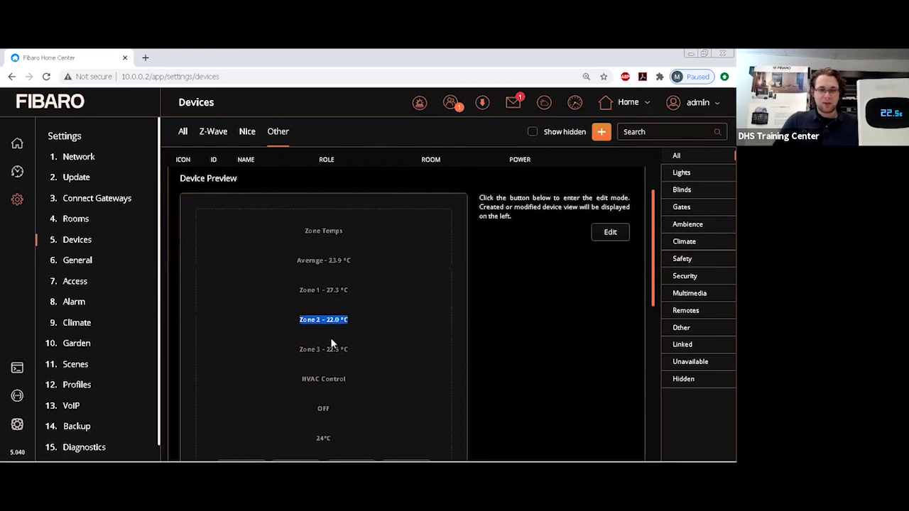
{"action": "left_click_drag", "start_coordinate": [351, 348], "coordinate": [297, 349]}
{"action": "left_click", "coordinate": [319, 320]}
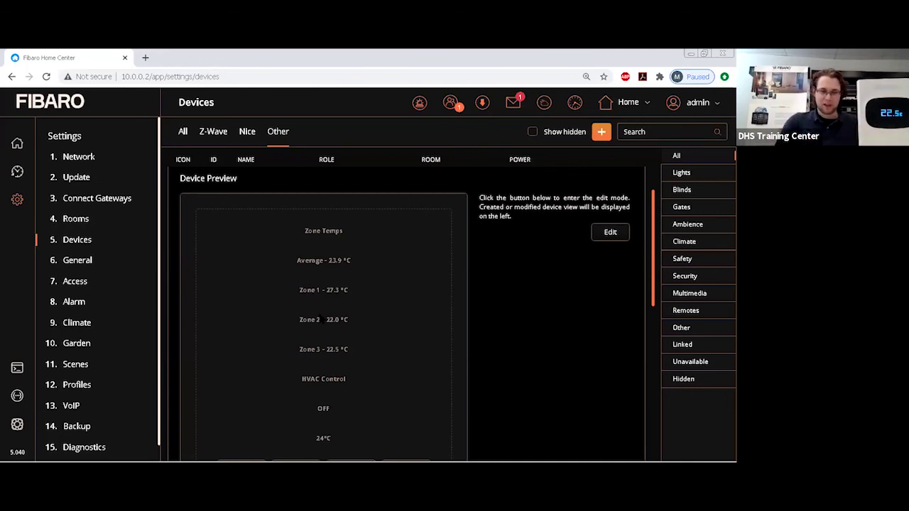
{"action": "scroll", "coordinate": [338, 315], "scroll_direction": "down", "scroll_amount": 1}
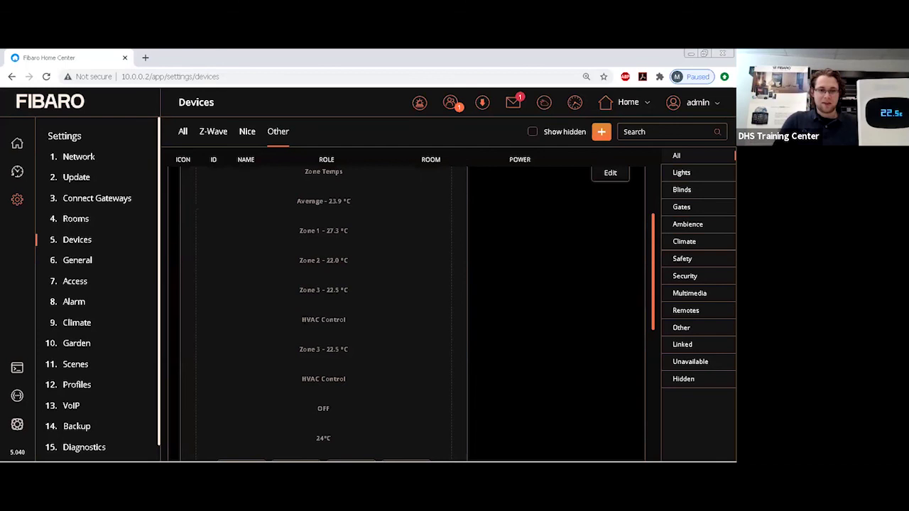
{"action": "scroll", "coordinate": [411, 306], "scroll_direction": "up", "scroll_amount": 2}
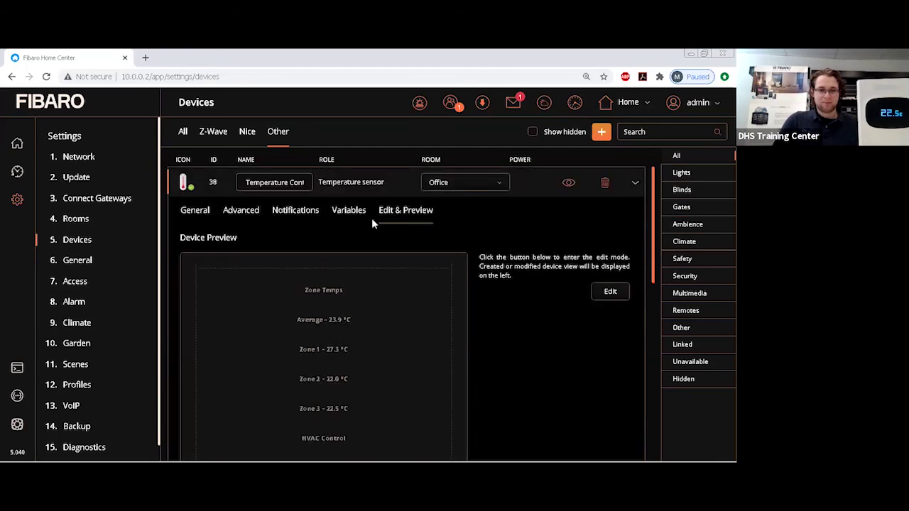
{"action": "scroll", "coordinate": [446, 280], "scroll_direction": "down", "scroll_amount": 1}
{"action": "scroll", "coordinate": [446, 280], "scroll_direction": "up", "scroll_amount": 1}
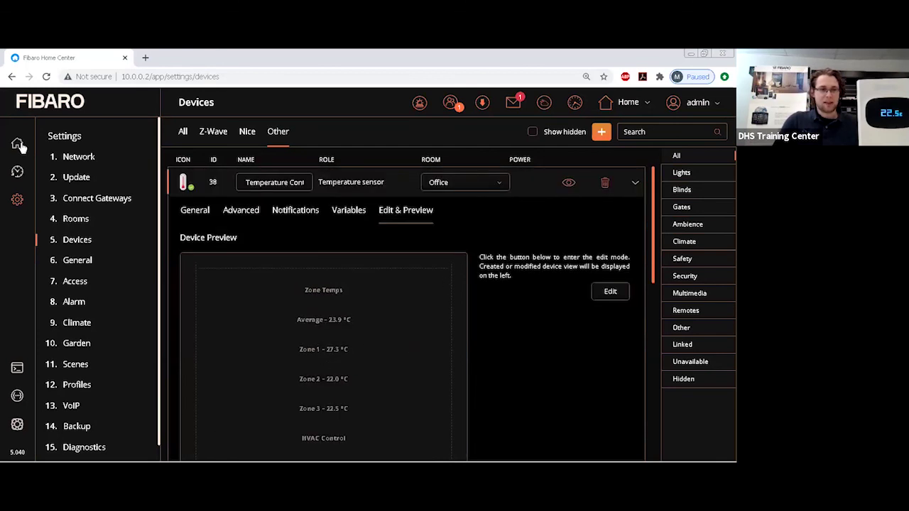
Step: From the dashboard, open Temperature Control and switch it to COOL with an 18 °C target
{"action": "left_click", "coordinate": [18, 145]}
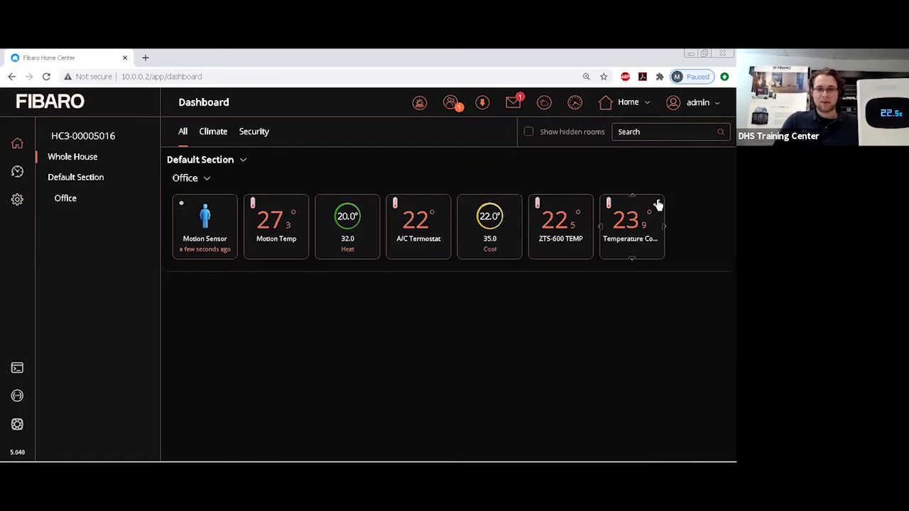
{"action": "left_click", "coordinate": [658, 205]}
{"action": "scroll", "coordinate": [633, 274], "scroll_direction": "down", "scroll_amount": 3}
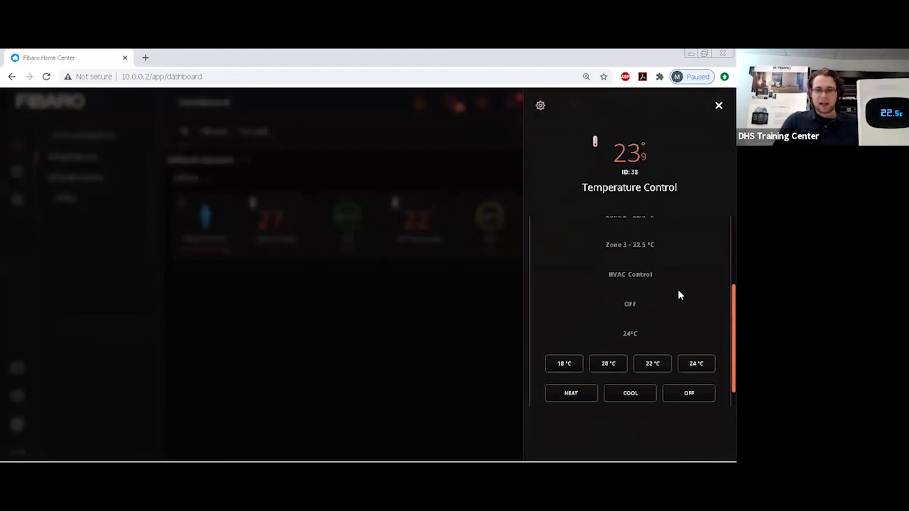
{"action": "scroll", "coordinate": [677, 288], "scroll_direction": "up", "scroll_amount": 2}
{"action": "scroll", "coordinate": [677, 285], "scroll_direction": "down", "scroll_amount": 3}
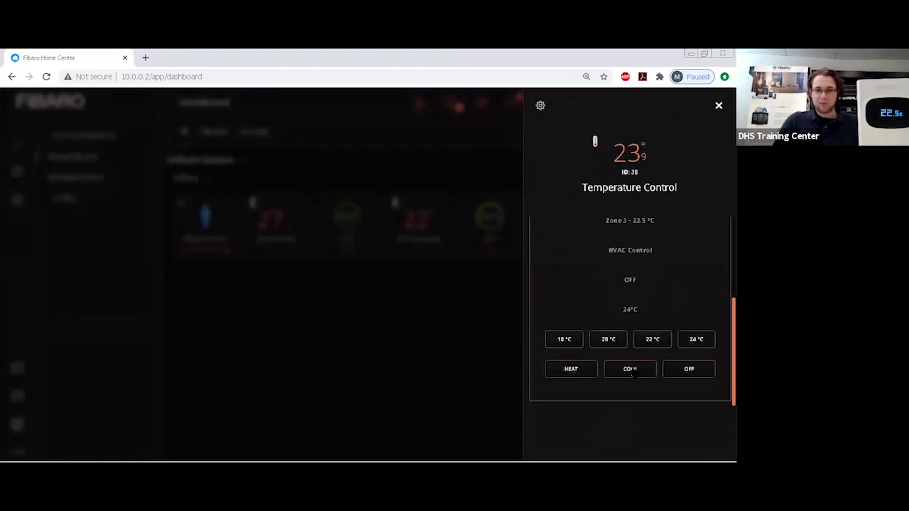
{"action": "left_click", "coordinate": [632, 373]}
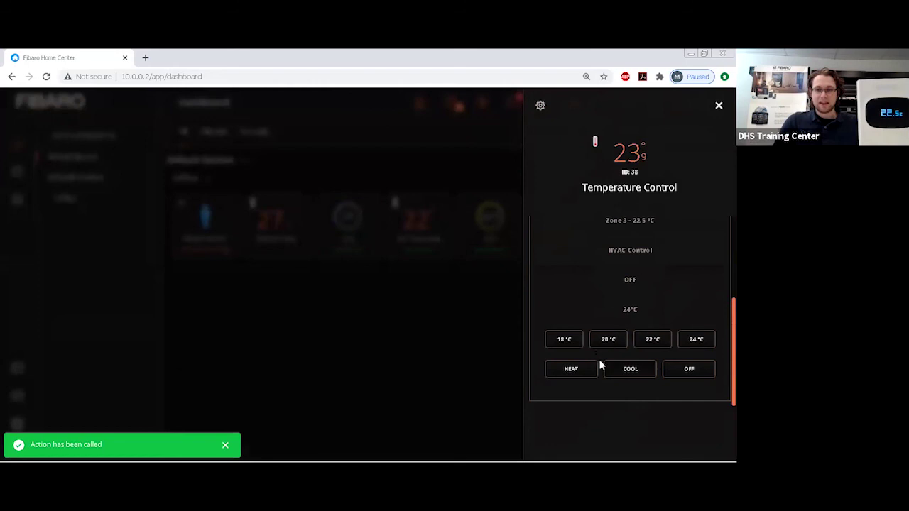
{"action": "left_click", "coordinate": [570, 348]}
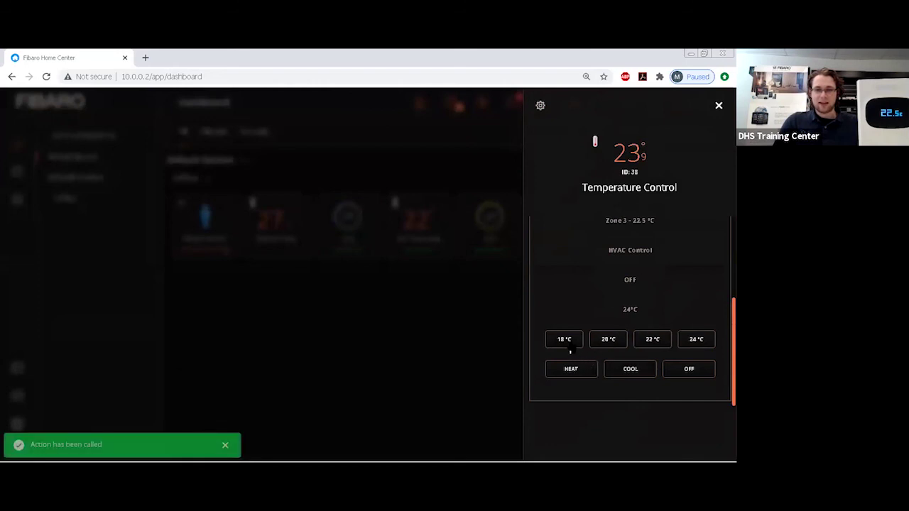
Step: Set Temperature Control to COOL with a 24 °C target
{"action": "left_click", "coordinate": [634, 374]}
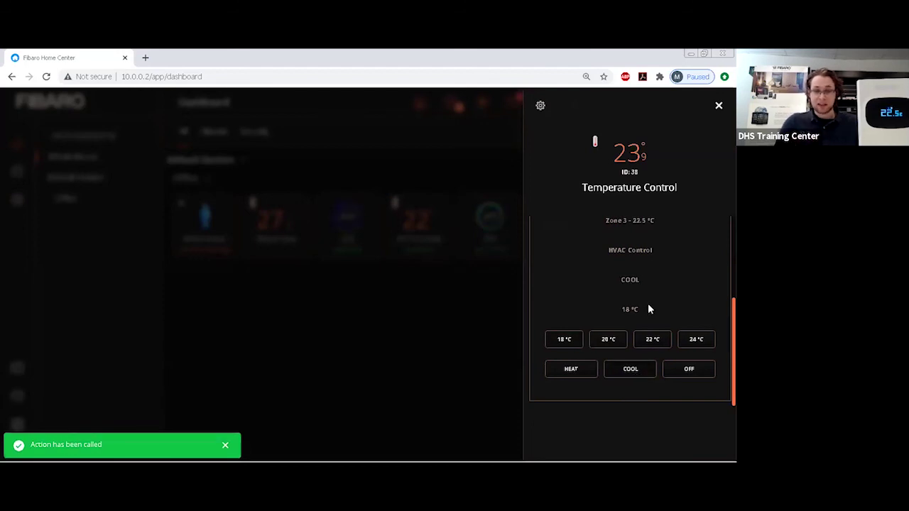
{"action": "scroll", "coordinate": [671, 284], "scroll_direction": "up", "scroll_amount": 1}
{"action": "scroll", "coordinate": [671, 284], "scroll_direction": "up", "scroll_amount": 1}
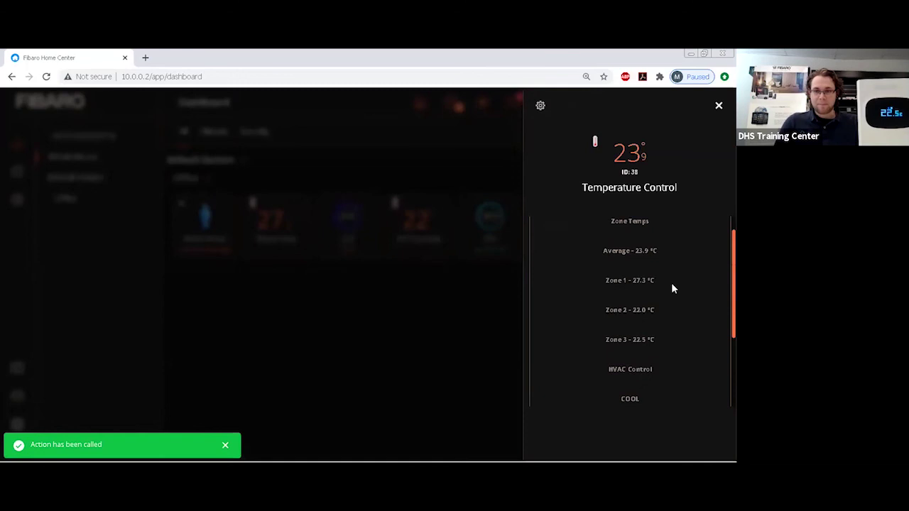
{"action": "scroll", "coordinate": [672, 284], "scroll_direction": "down", "scroll_amount": 2}
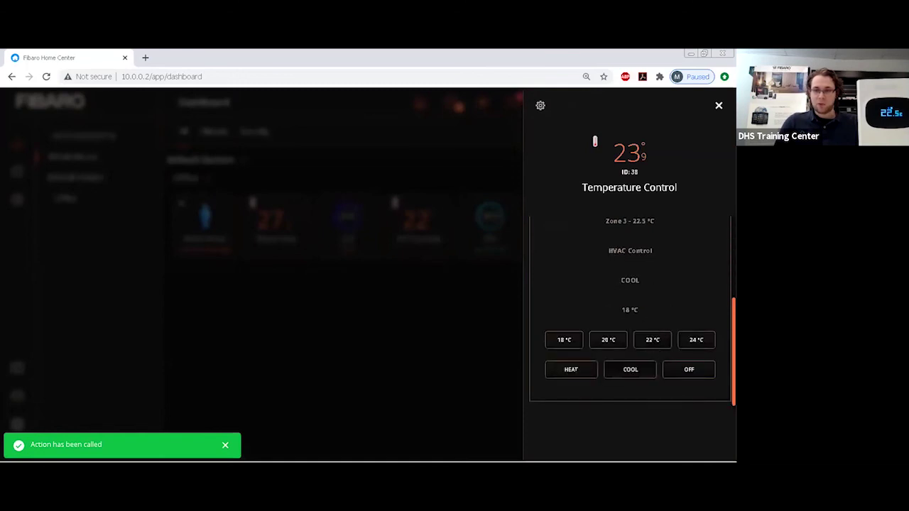
{"action": "left_click", "coordinate": [699, 342]}
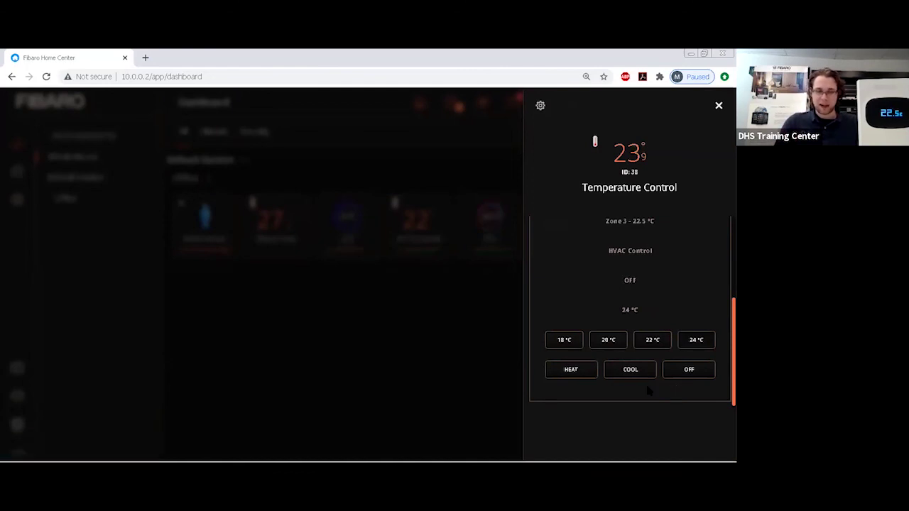
Step: Switch the system to HEAT and confirm the HVAC mode and 24 °C setpoint readings
{"action": "left_click", "coordinate": [571, 375]}
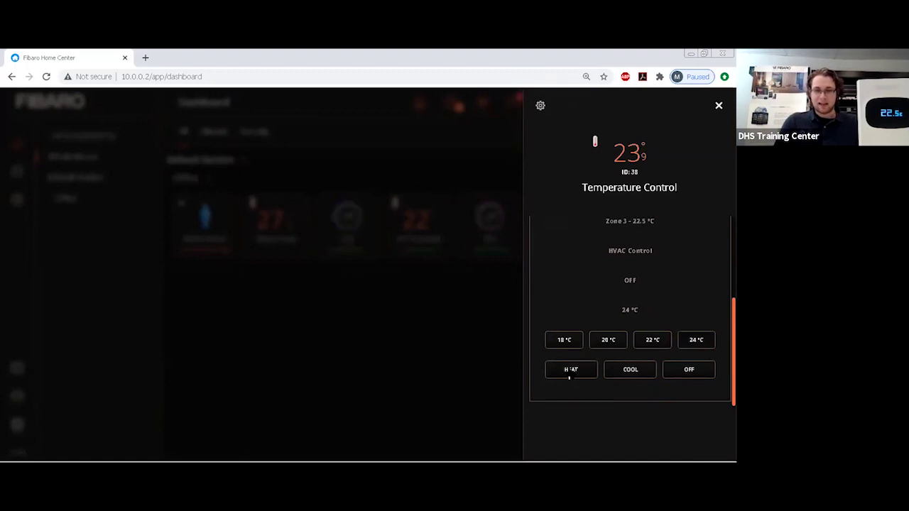
{"action": "scroll", "coordinate": [648, 302], "scroll_direction": "up", "scroll_amount": 2}
{"action": "scroll", "coordinate": [649, 306], "scroll_direction": "up", "scroll_amount": 2}
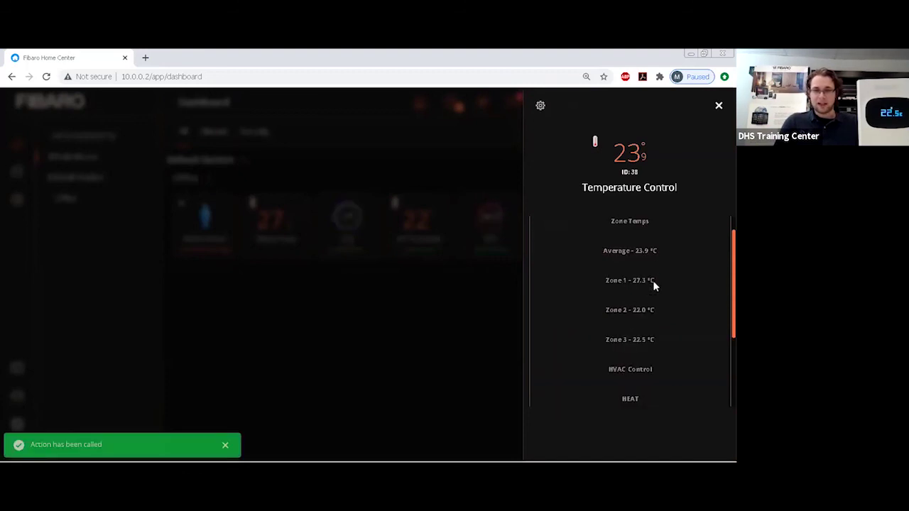
{"action": "left_click_drag", "start_coordinate": [659, 251], "coordinate": [603, 250]}
{"action": "left_click", "coordinate": [623, 268]}
{"action": "scroll", "coordinate": [623, 269], "scroll_direction": "down", "scroll_amount": 3}
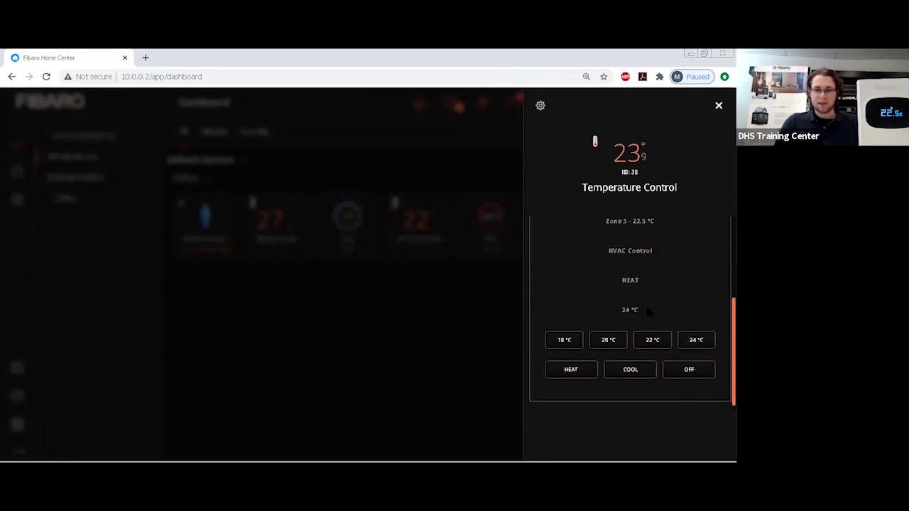
{"action": "left_click", "coordinate": [611, 311]}
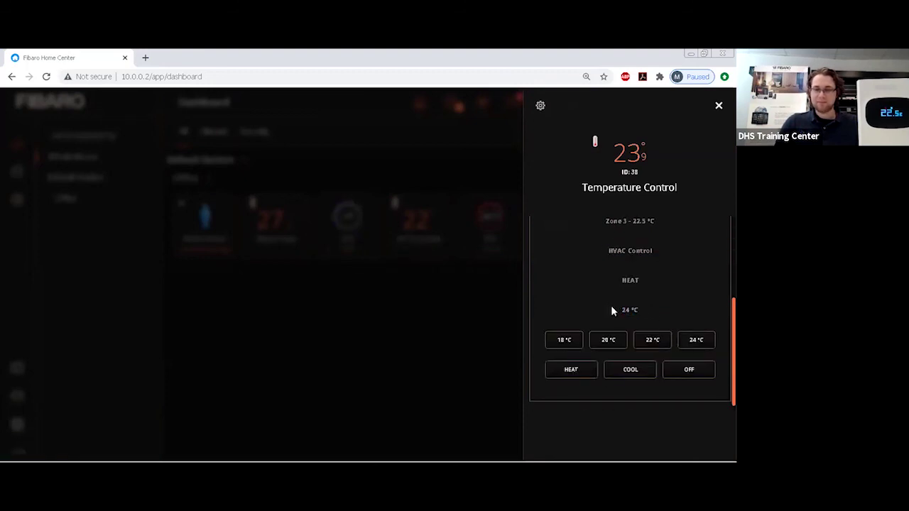